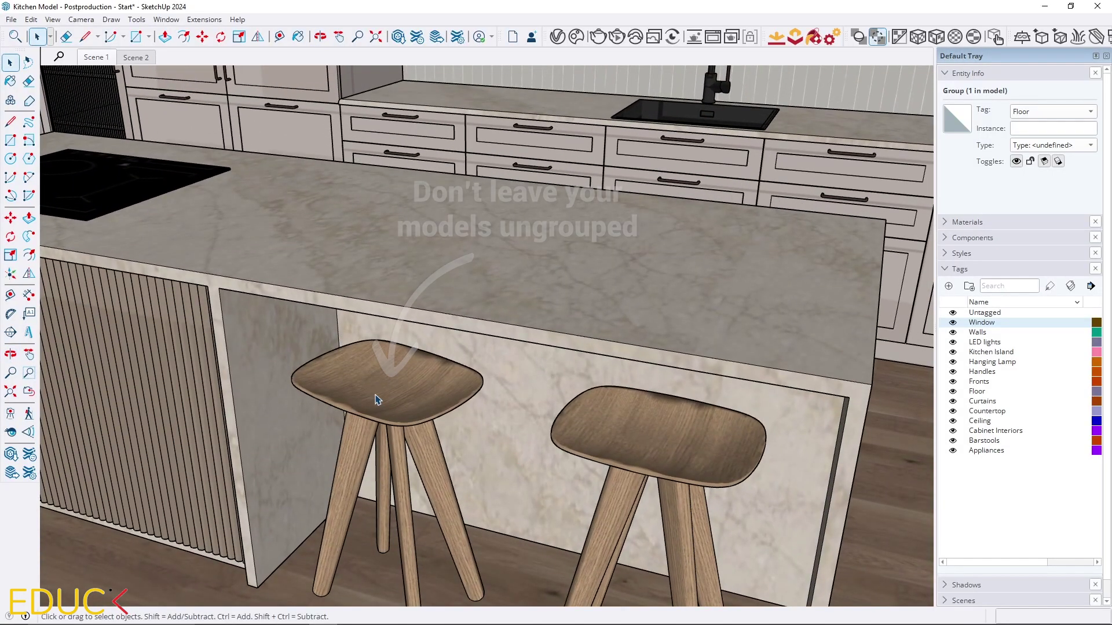
Confirm the right barstool is one group and toggle its Barstools tag off and on.
click(372, 399)
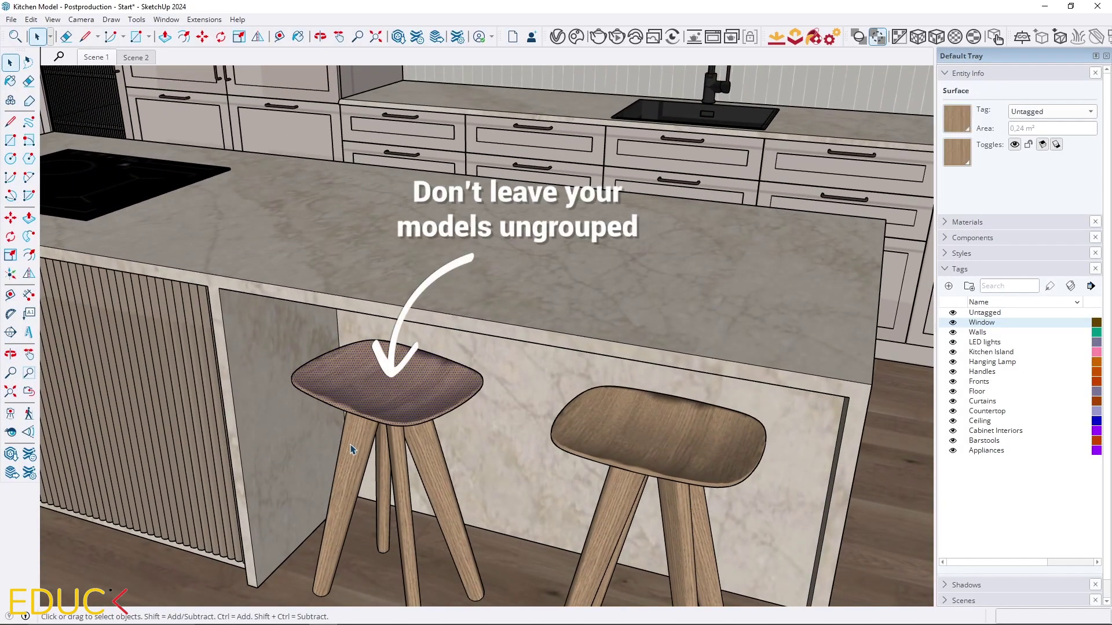
click(400, 446)
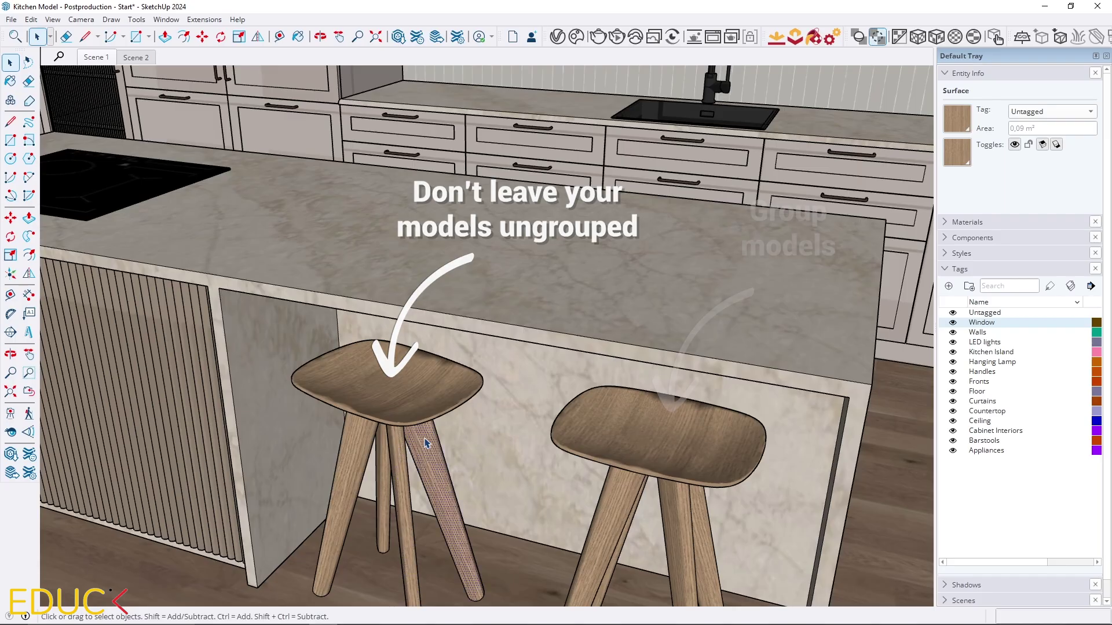
click(670, 434)
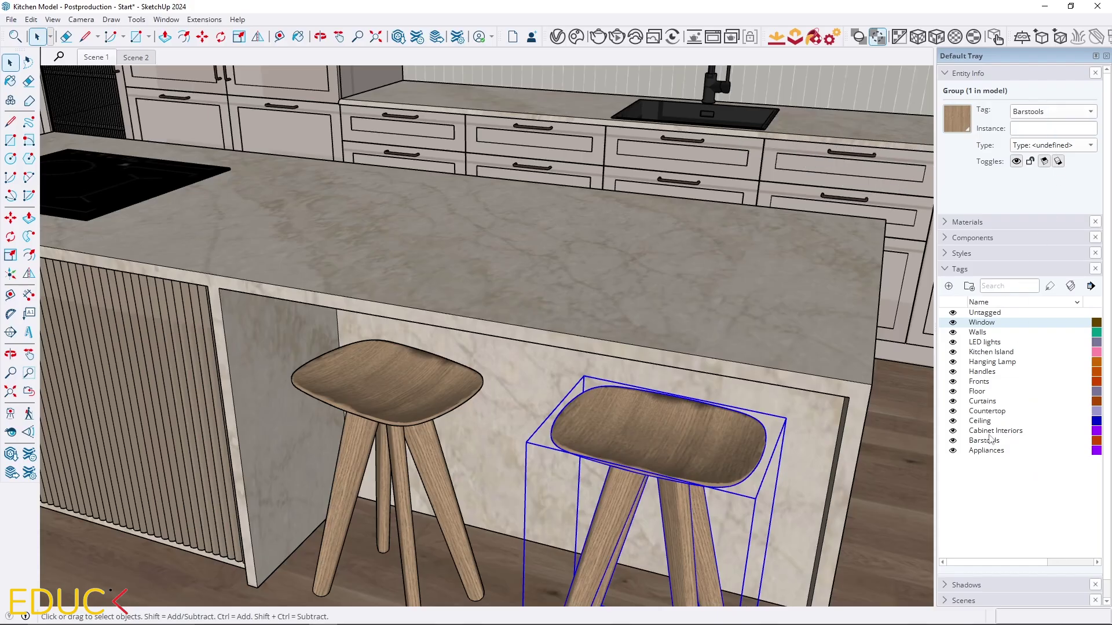
click(953, 441)
click(953, 441)
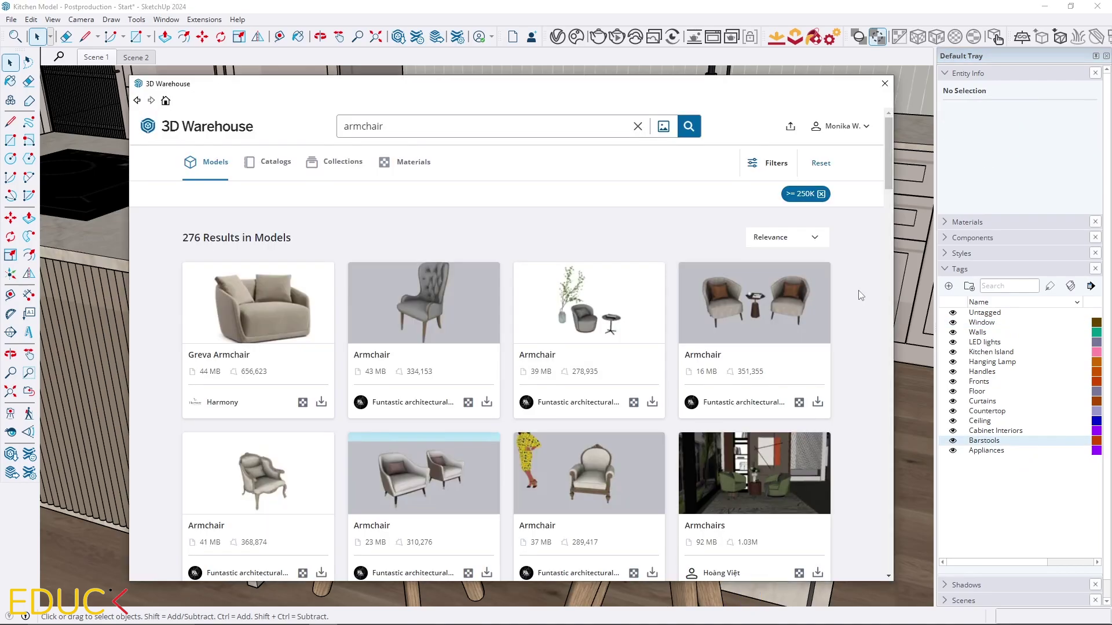
Download the beige armchair from 3D Warehouse as a separate model.
scroll(860, 294, down, 3)
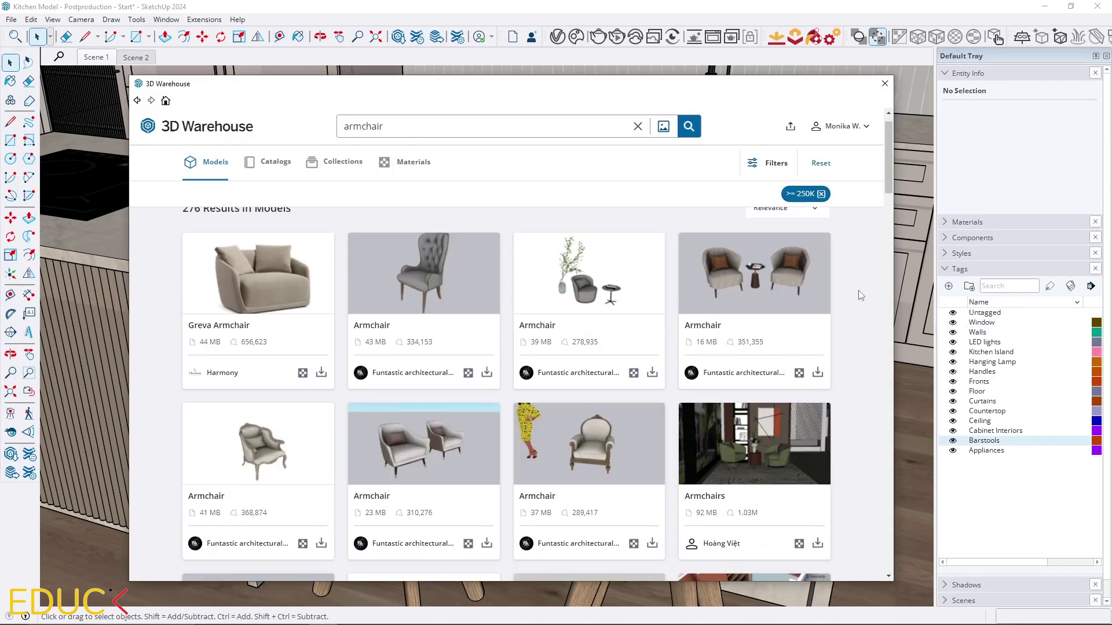
scroll(860, 296, down, 2)
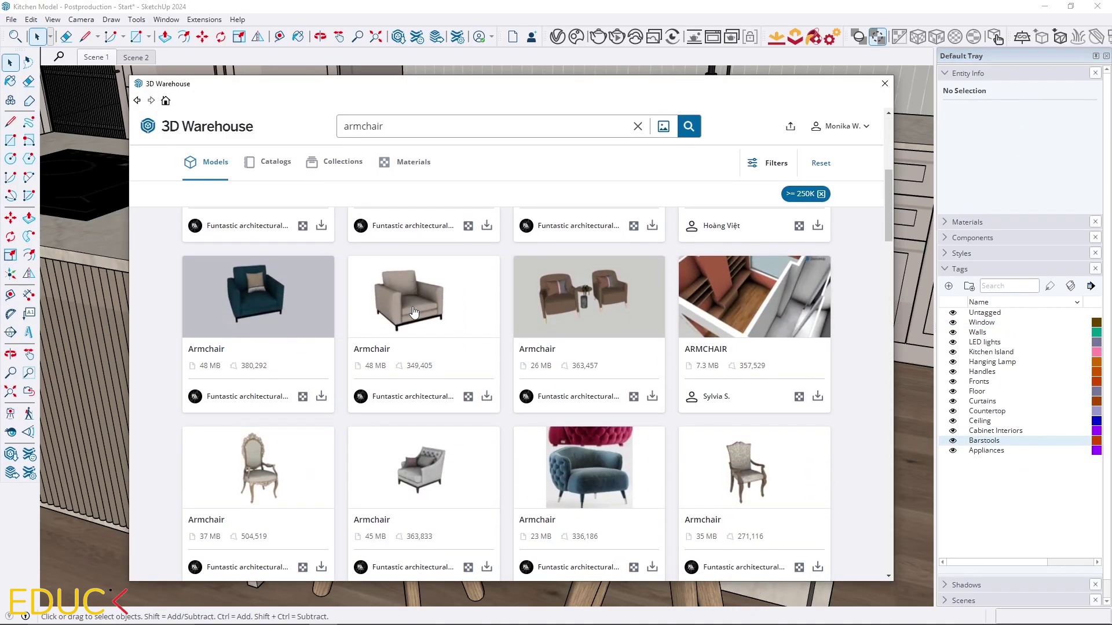
click(487, 398)
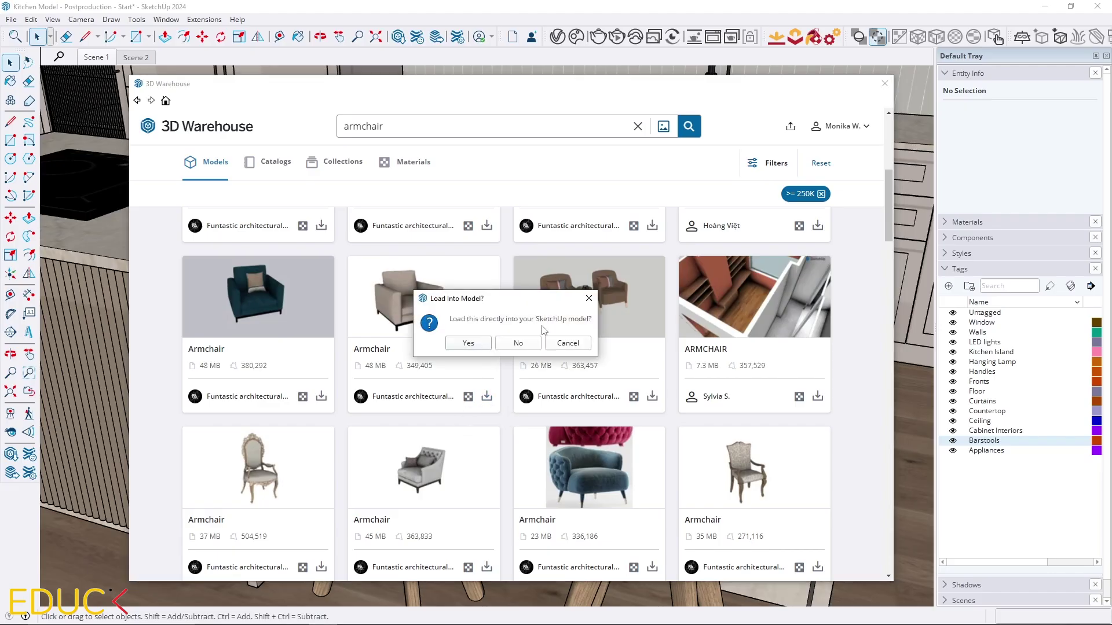
click(518, 342)
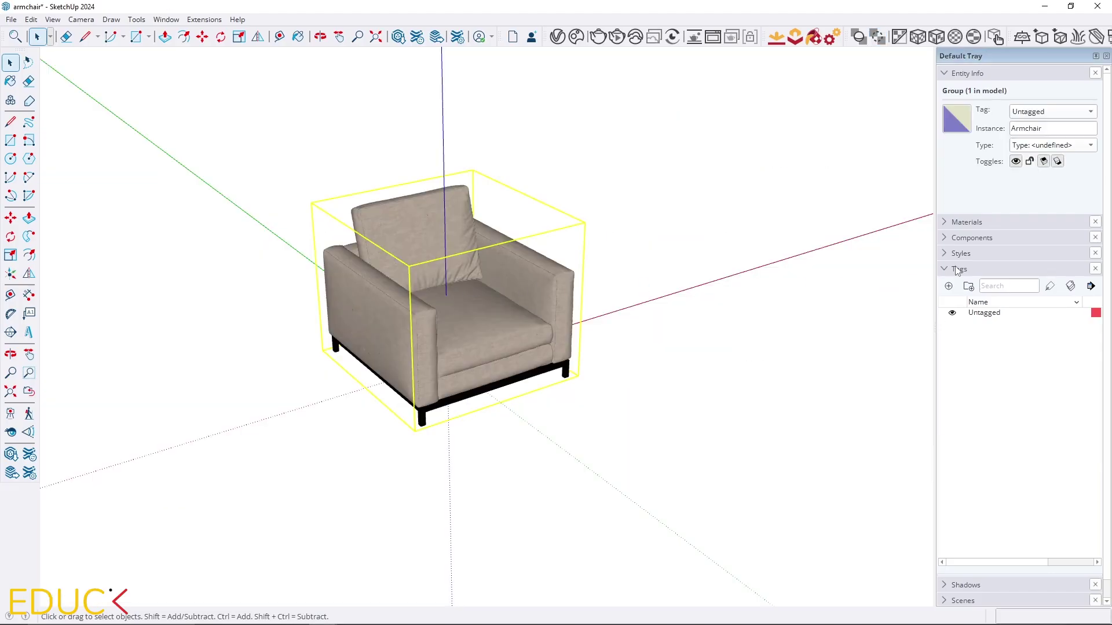
Create an 'Armchair' tag and assign it to the armchair group.
click(951, 291)
text(Armchair)
click(757, 457)
click(558, 318)
click(1054, 111)
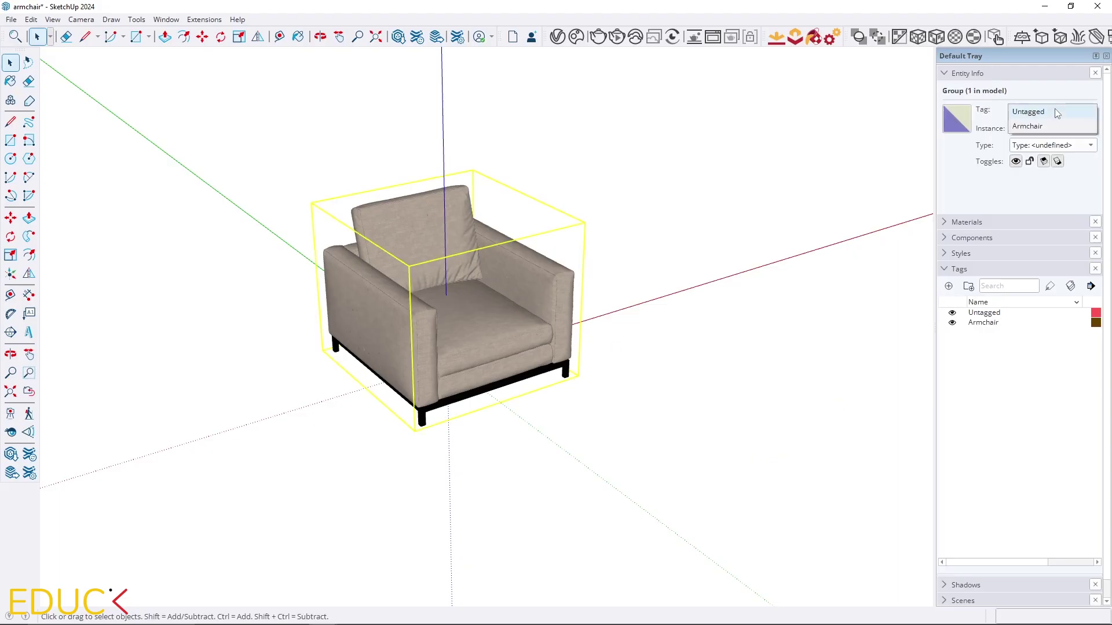
click(1048, 126)
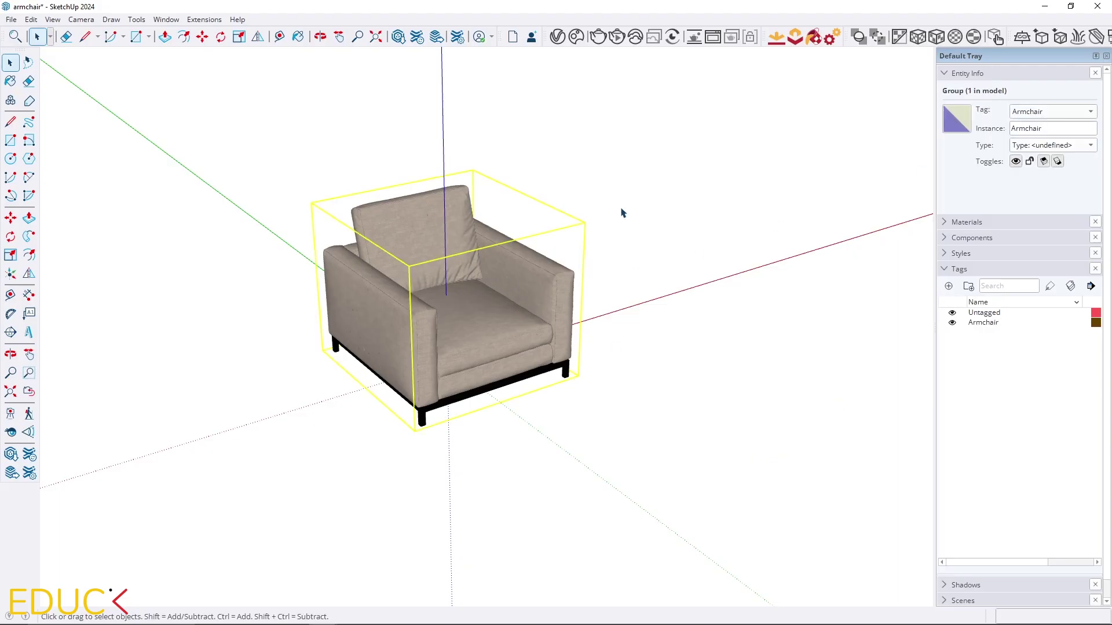
Simplify the armchair to 92.2% with Skimp, replace it, and place it beside the sofa.
click(777, 37)
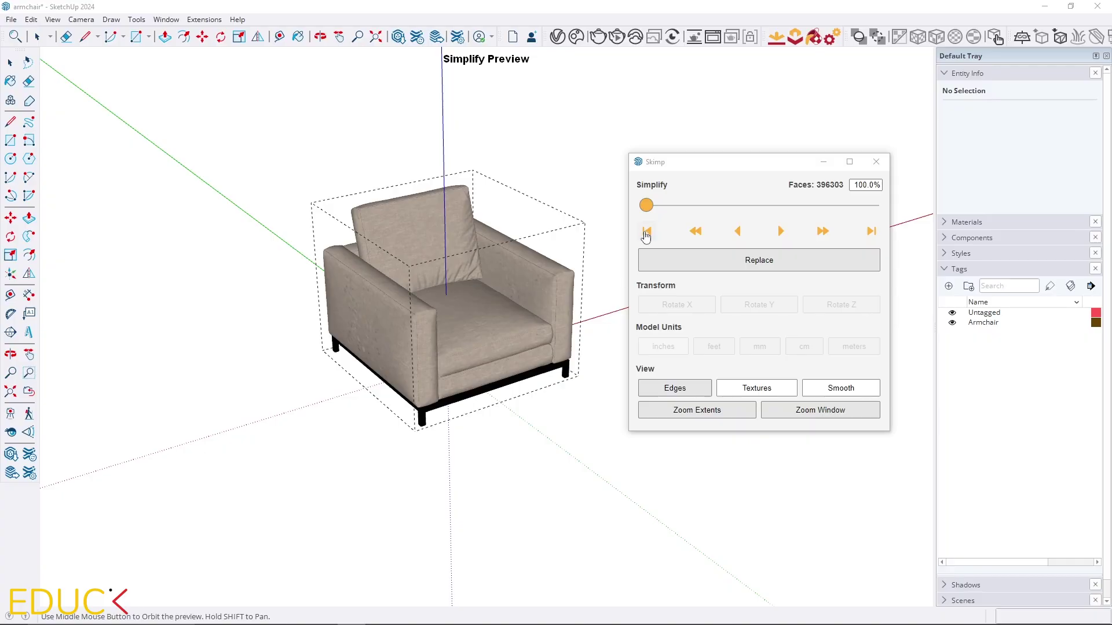
drag(672, 210, 854, 207)
click(764, 262)
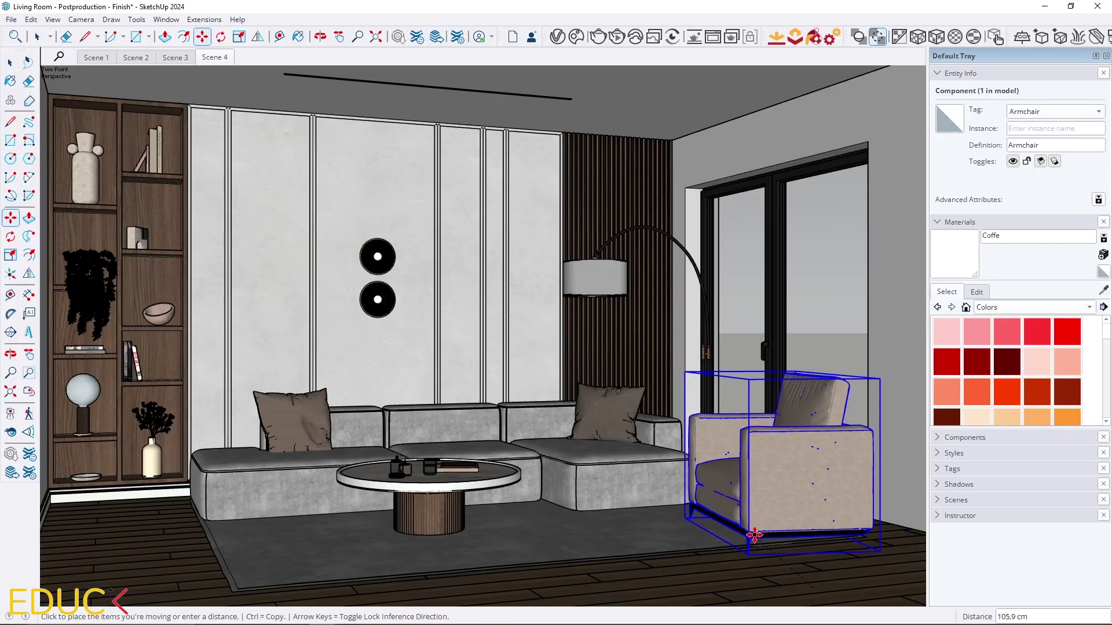
click(776, 519)
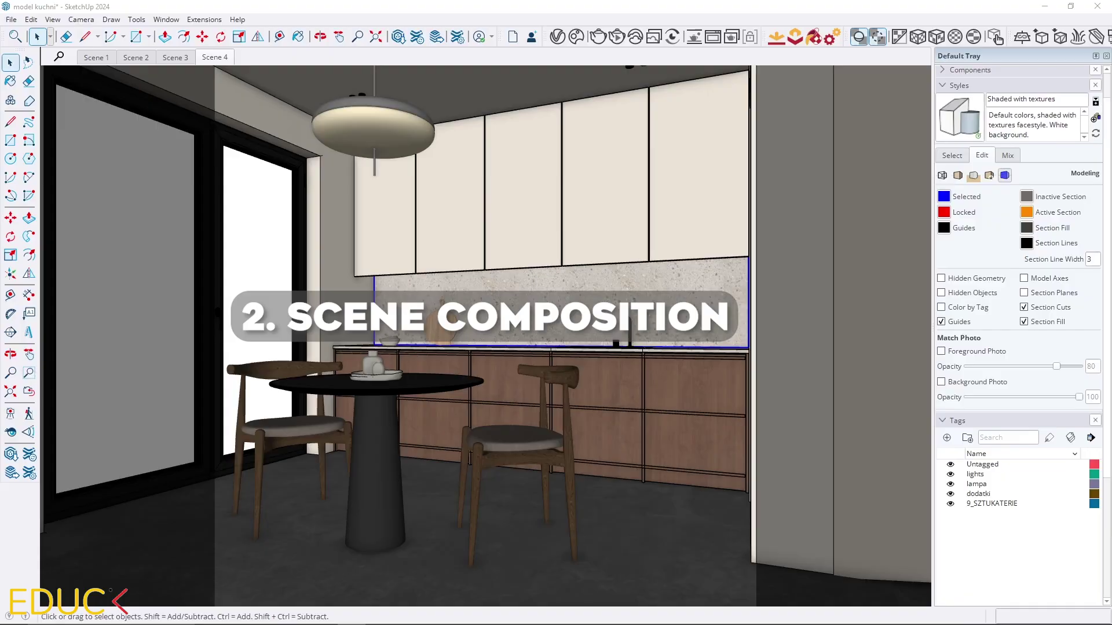
Compare the Scene 1 and Scene 2 camera views, ending on Scene 2.
click(96, 57)
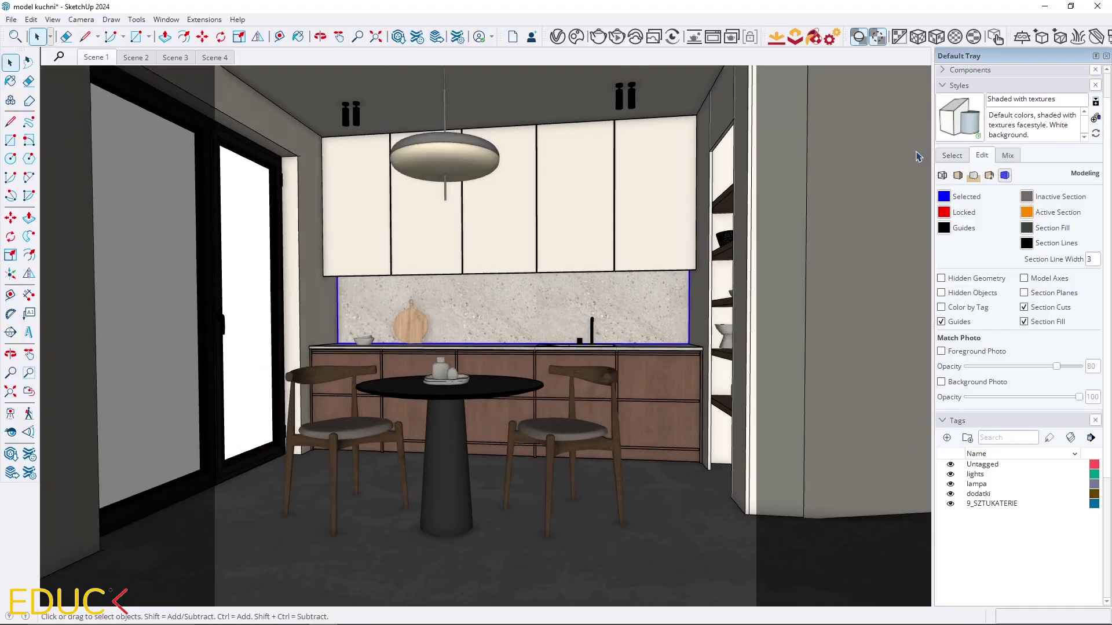
click(957, 421)
click(136, 58)
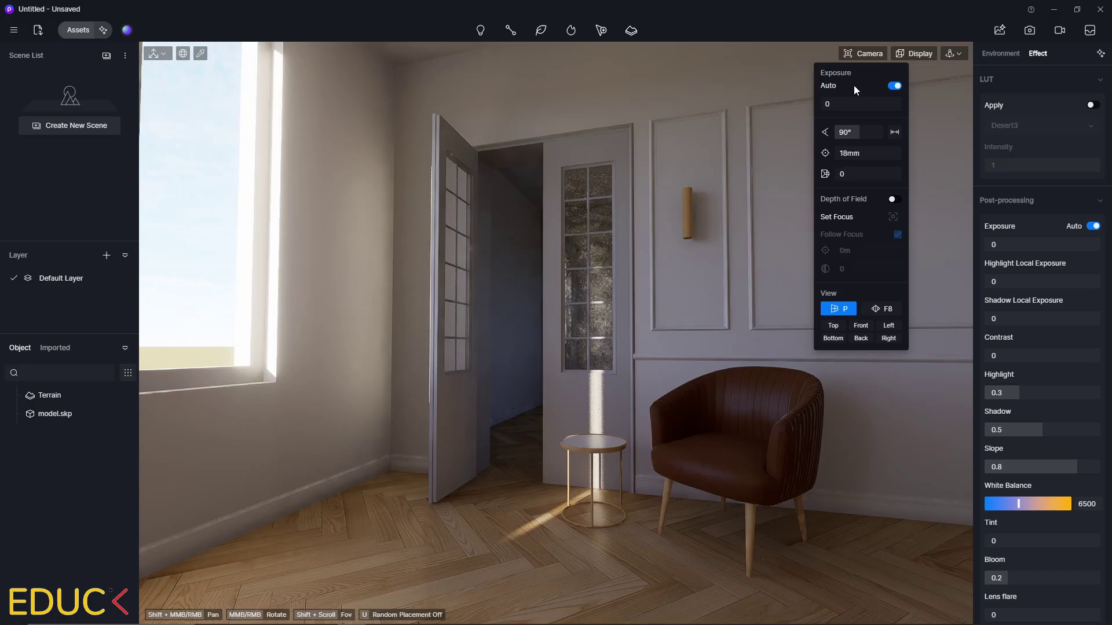
Narrow the camera's field of view and close the Camera panel.
drag(863, 129, 846, 127)
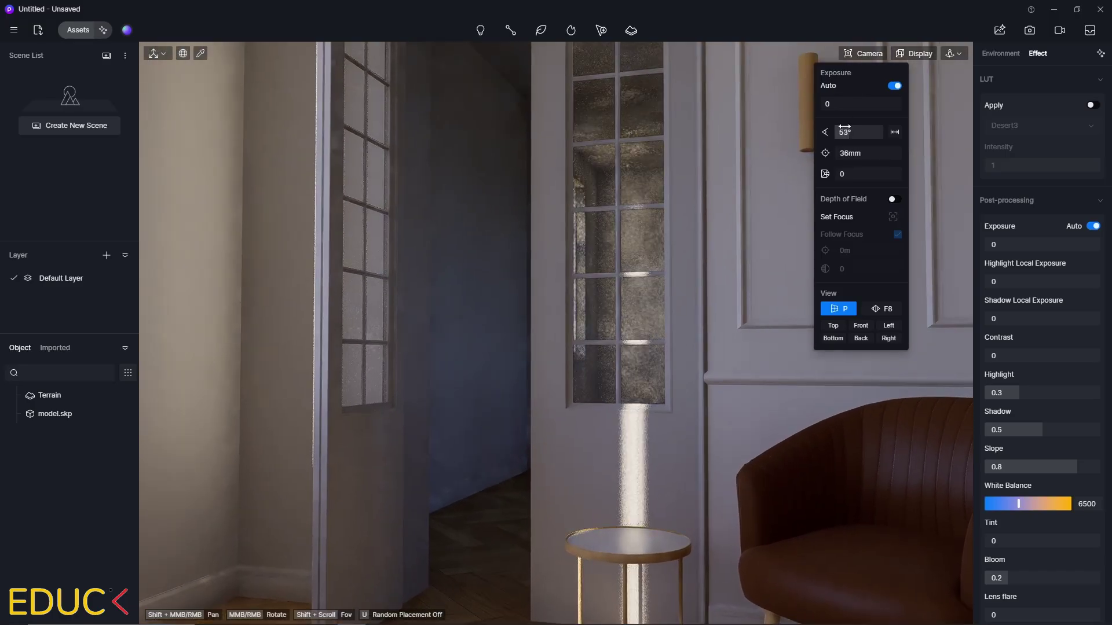
click(589, 363)
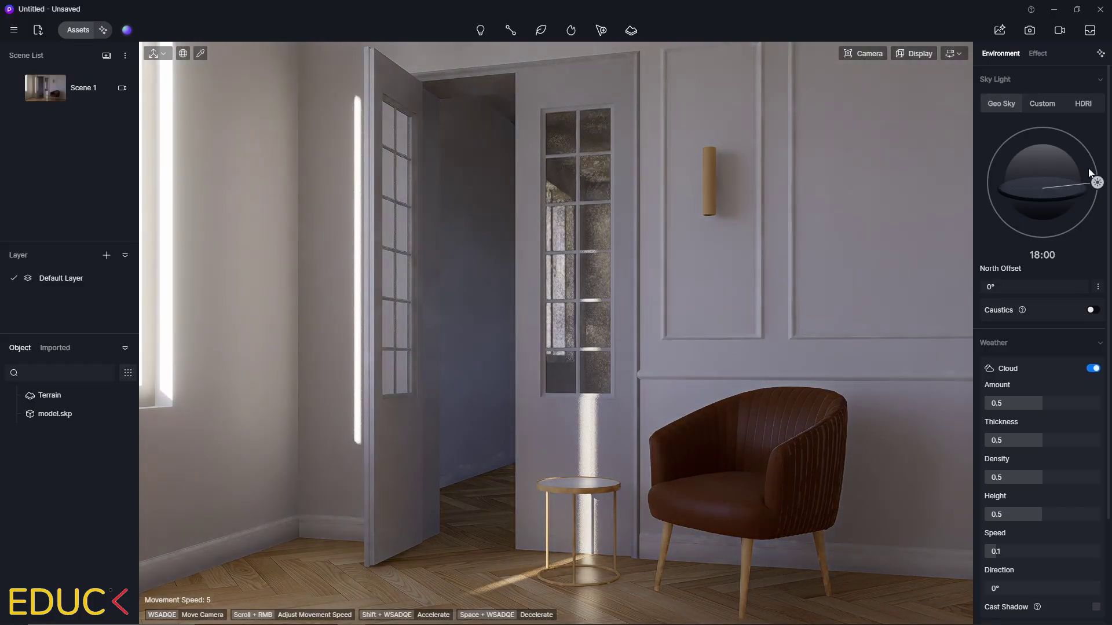
Lower and rotate the sun, then switch Sky Light to Sunset Glow 03 HDRI rotated to 110°.
drag(1097, 182, 1099, 193)
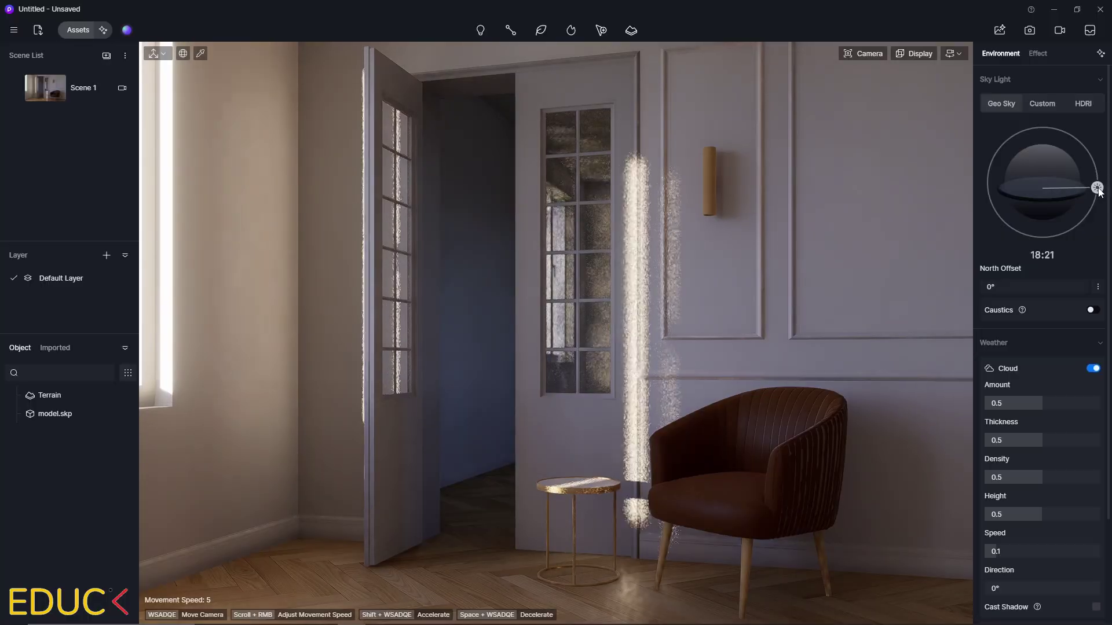
drag(1012, 285, 1010, 284)
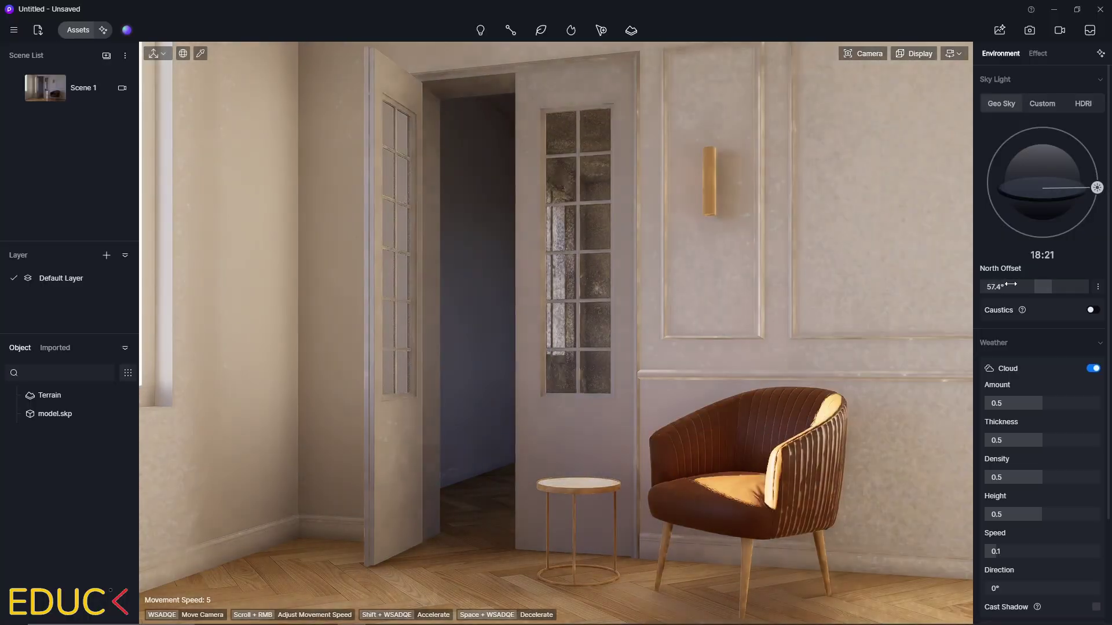
click(1084, 104)
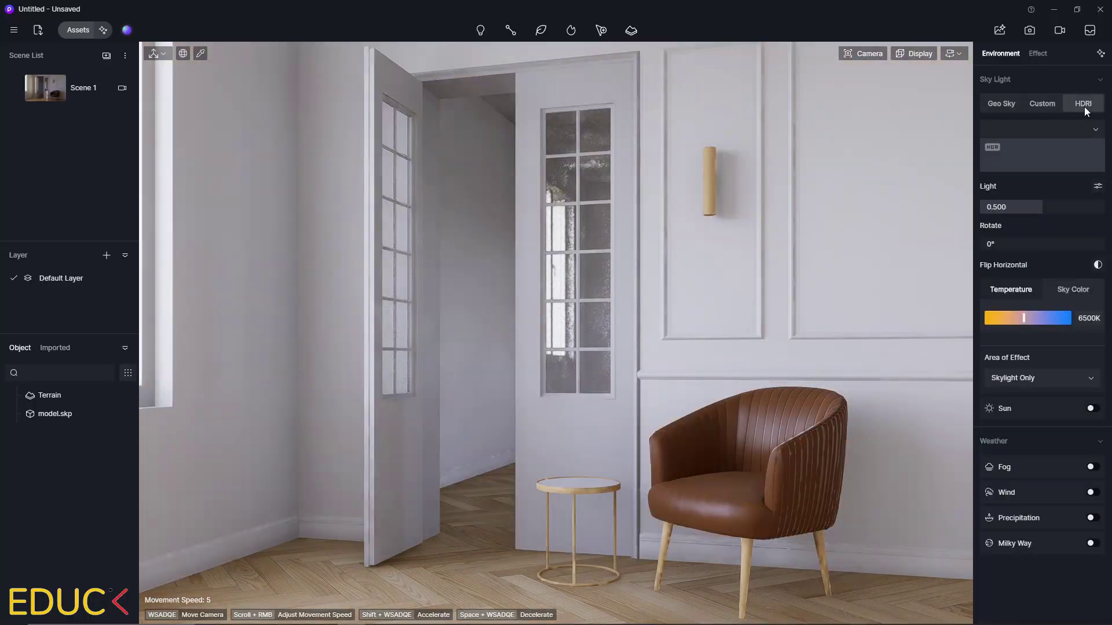
click(1070, 137)
scroll(1049, 238, down, 3)
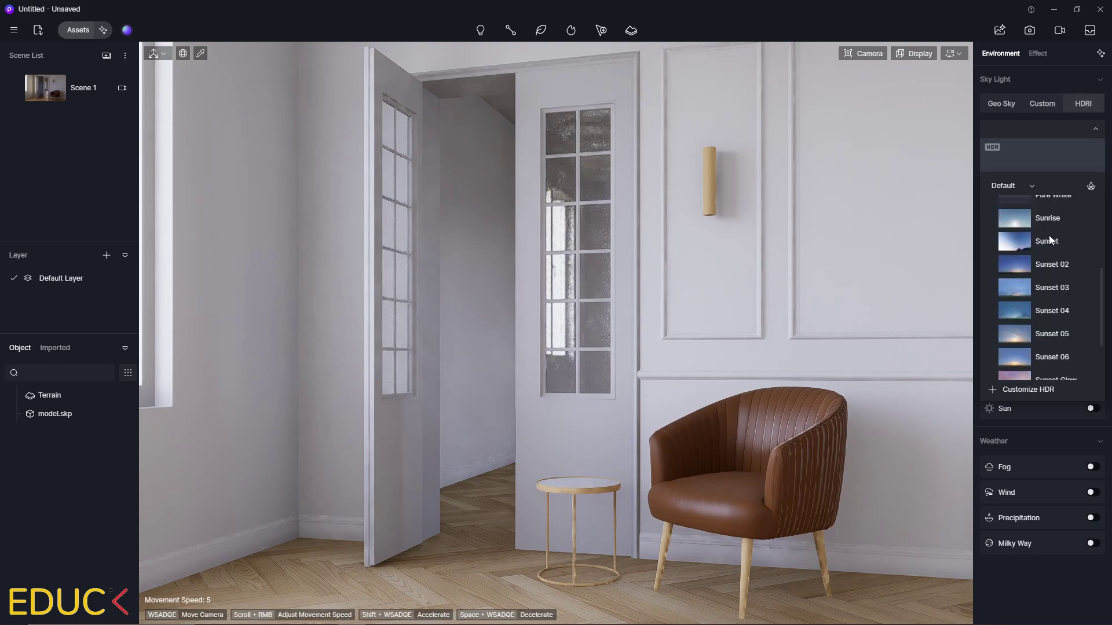
scroll(1050, 239, down, 3)
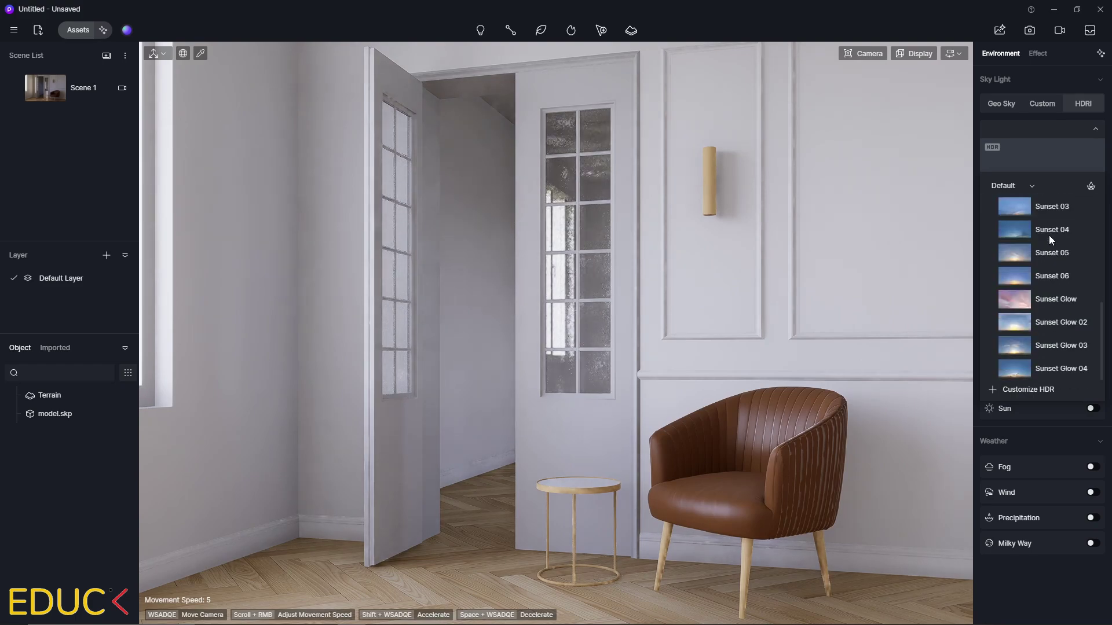
click(1058, 345)
drag(1074, 244, 1014, 248)
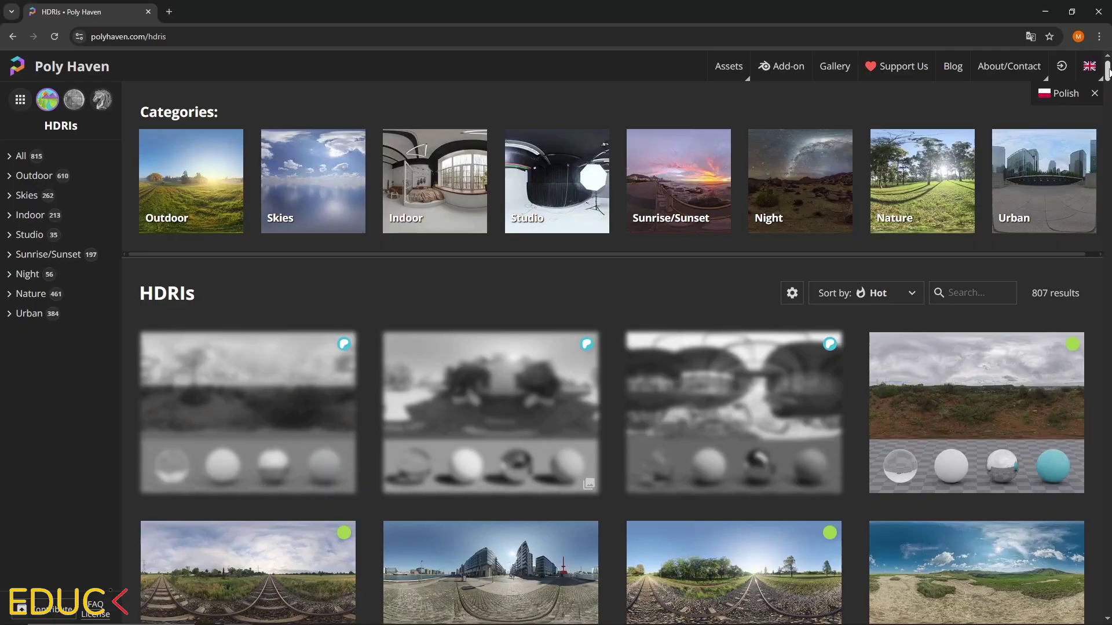
Scroll through Poly Haven's HDRI list and open the Outdoor > Overcast skies.
scroll(1107, 92, down, 5)
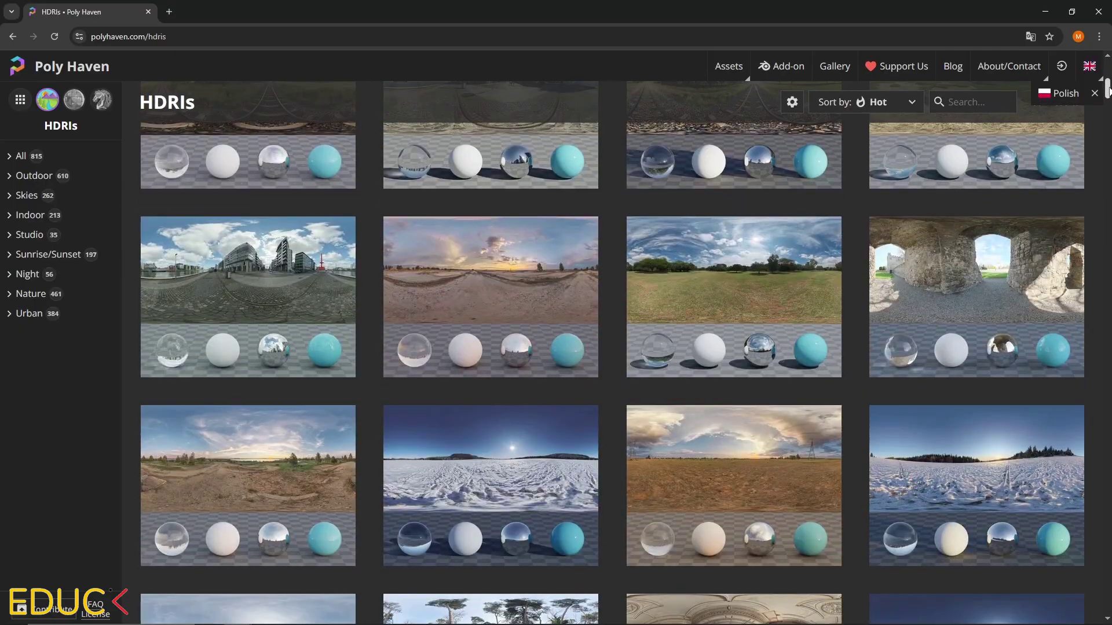
scroll(1107, 92, down, 5)
scroll(1108, 100, down, 4)
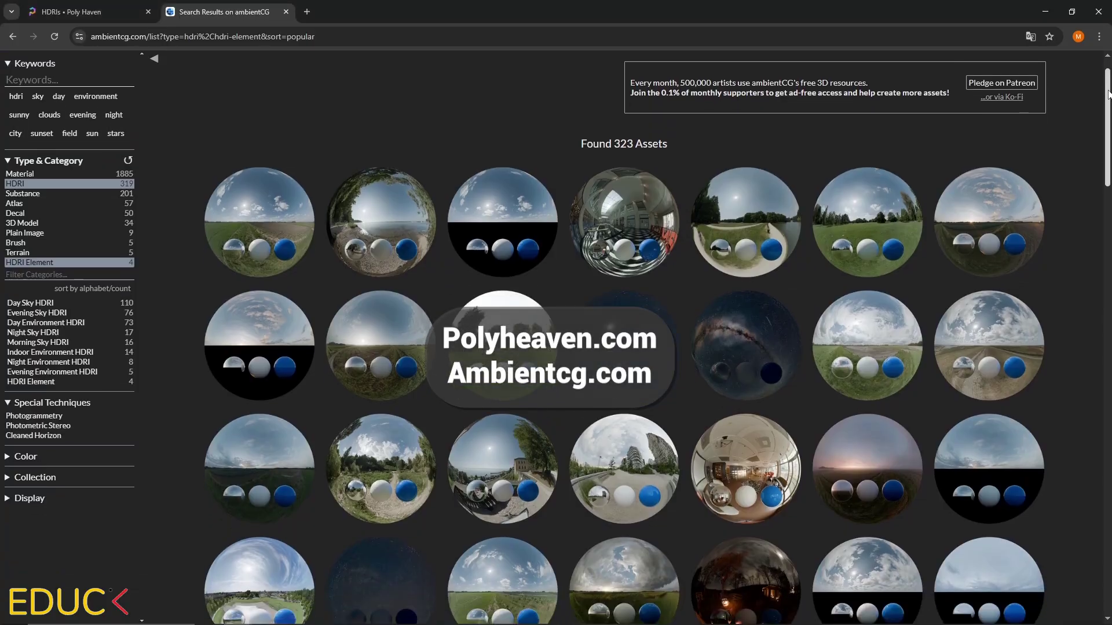
drag(1108, 93, 1107, 165)
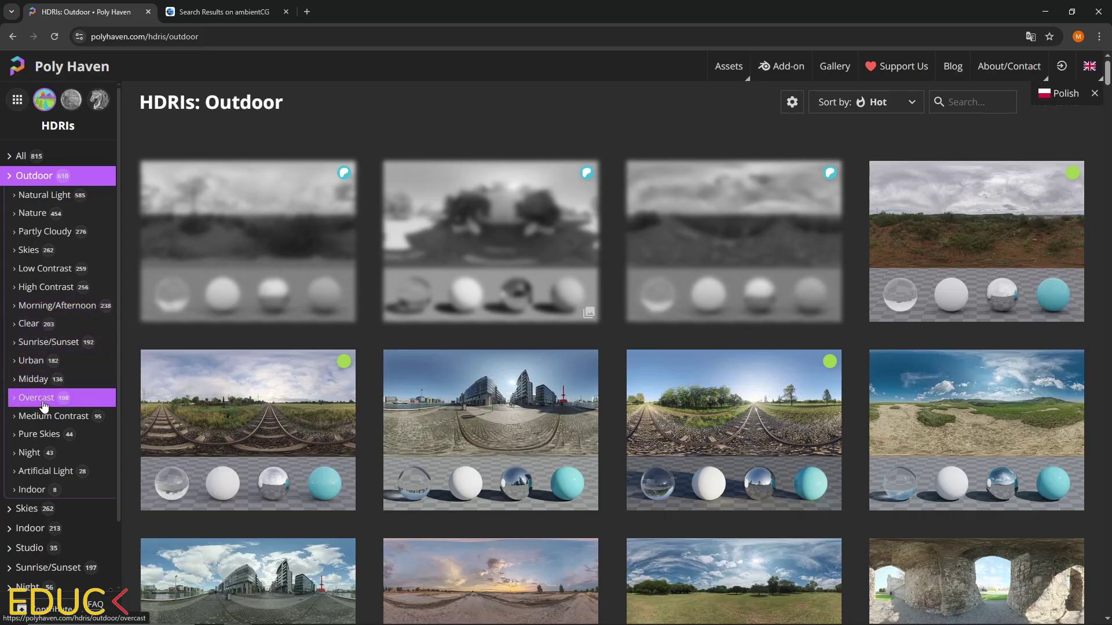
click(93, 392)
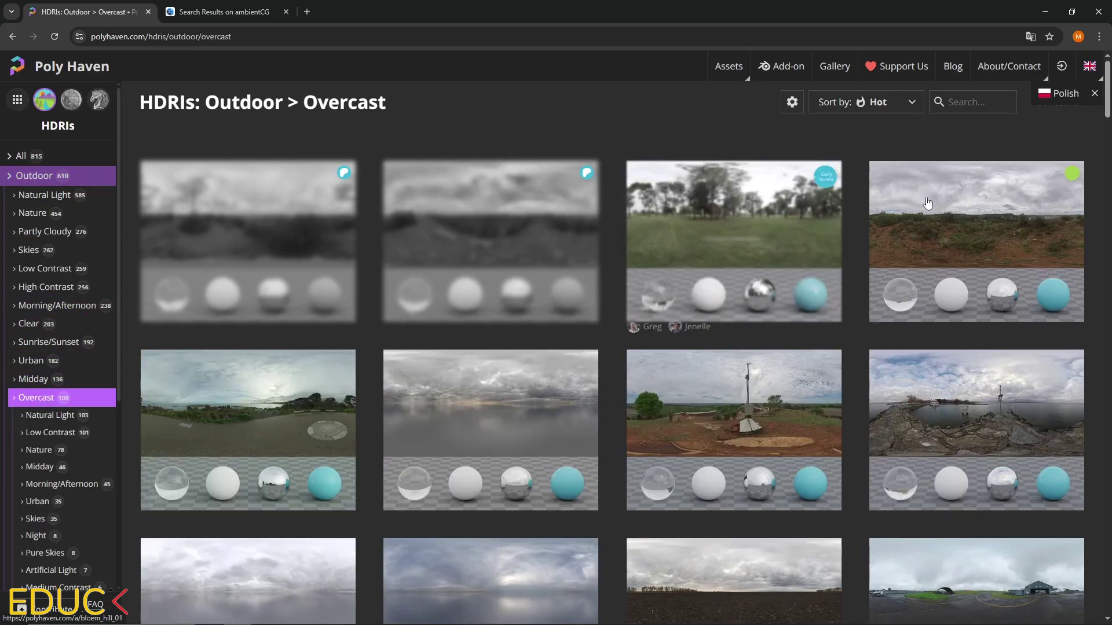
drag(1107, 92, 1107, 127)
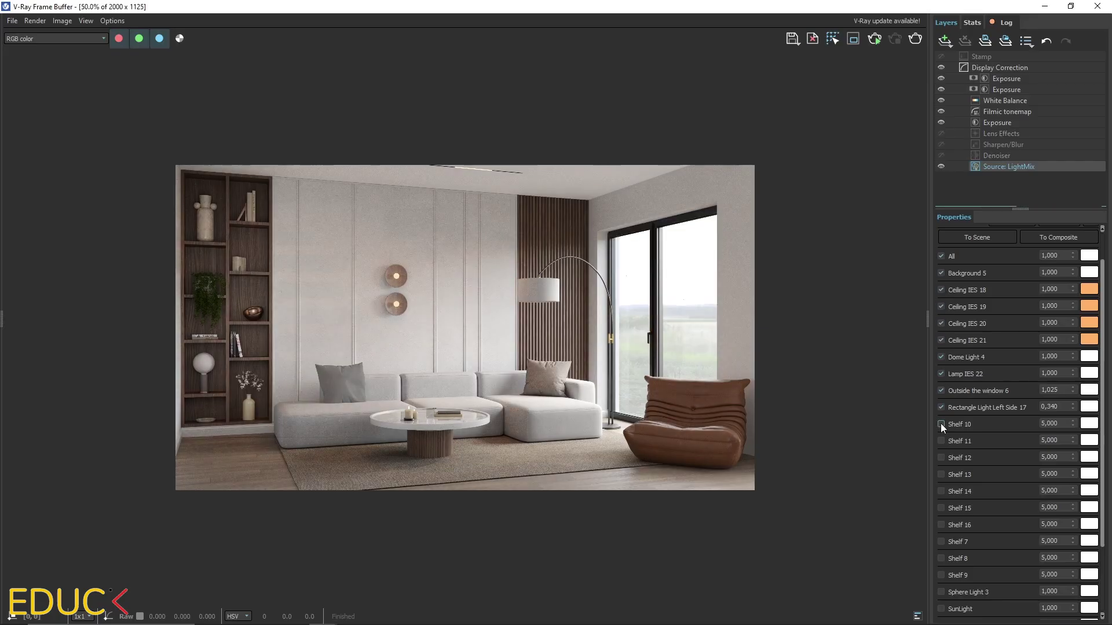
Enable Shelf 10 through Shelf 16 and Shelf 7 lights in the LightMix.
click(941, 424)
click(941, 441)
click(941, 457)
click(941, 474)
click(941, 491)
click(941, 508)
click(941, 525)
click(941, 542)
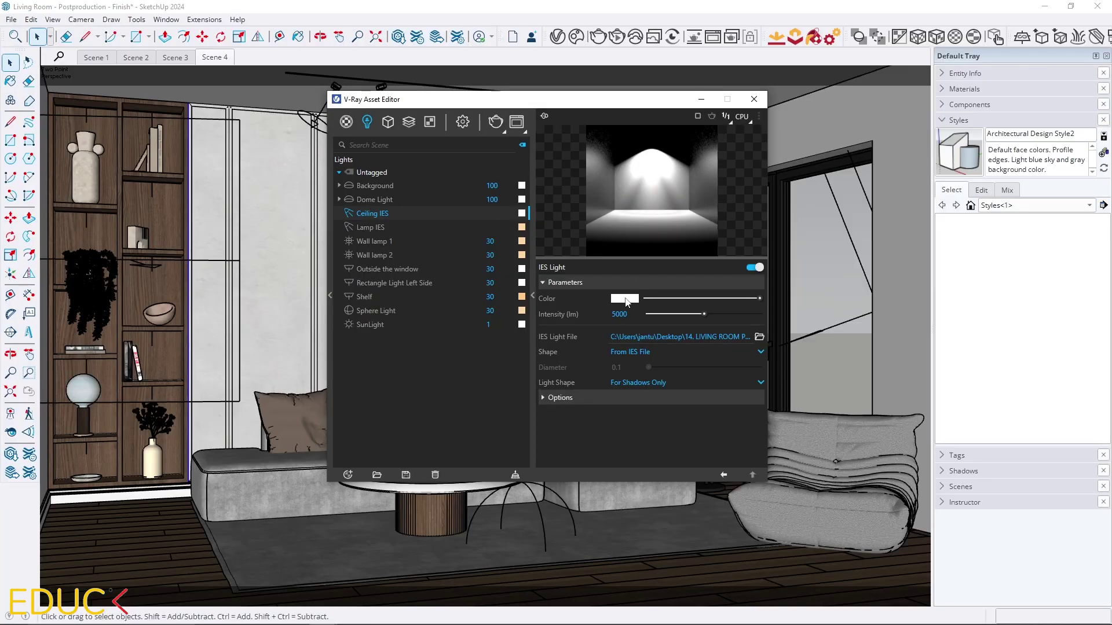
Warm the Ceiling IES light's colour by lowering its temperature in the Color Picker.
click(625, 299)
drag(652, 340, 627, 338)
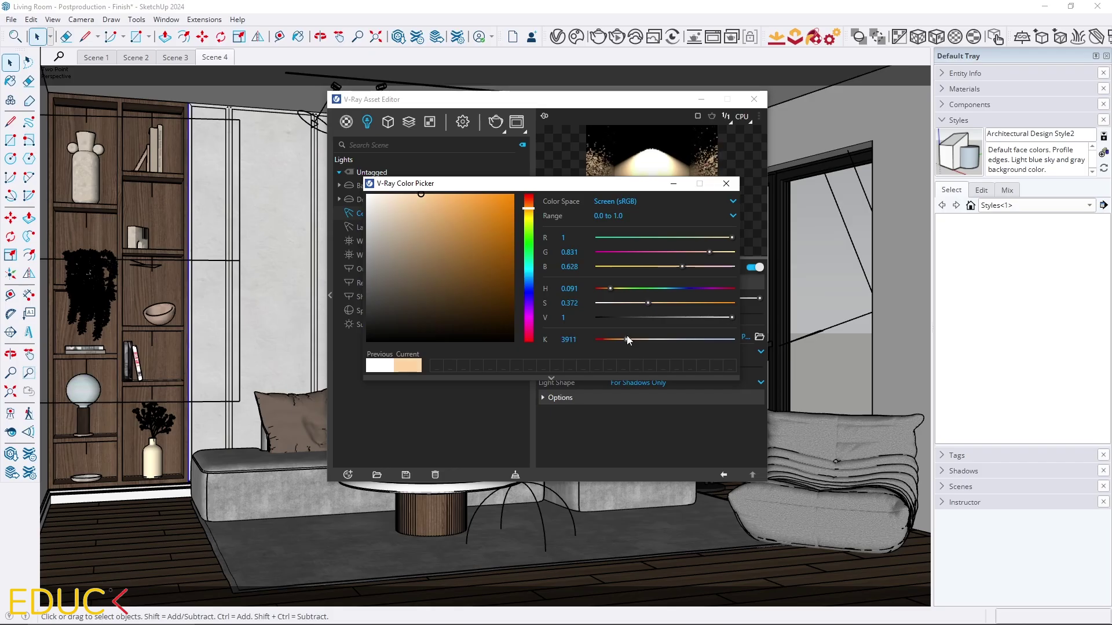
click(727, 183)
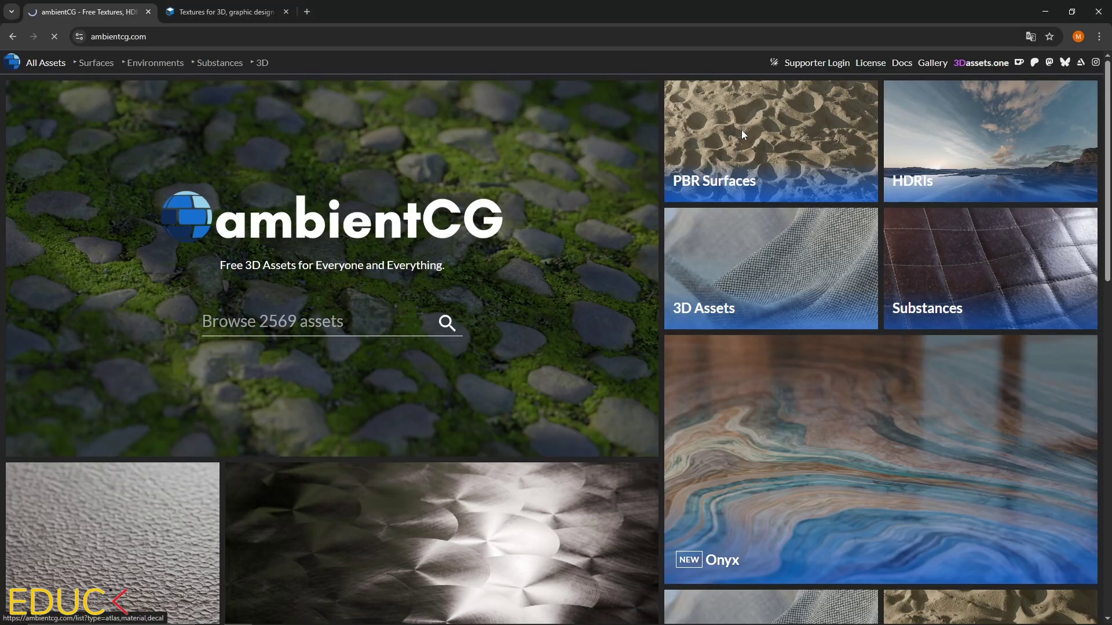
Open Onyx 001 from ambientCG's PBR Surfaces catalogue, then switch to the textures.com tab.
click(741, 130)
drag(1107, 113, 1096, 189)
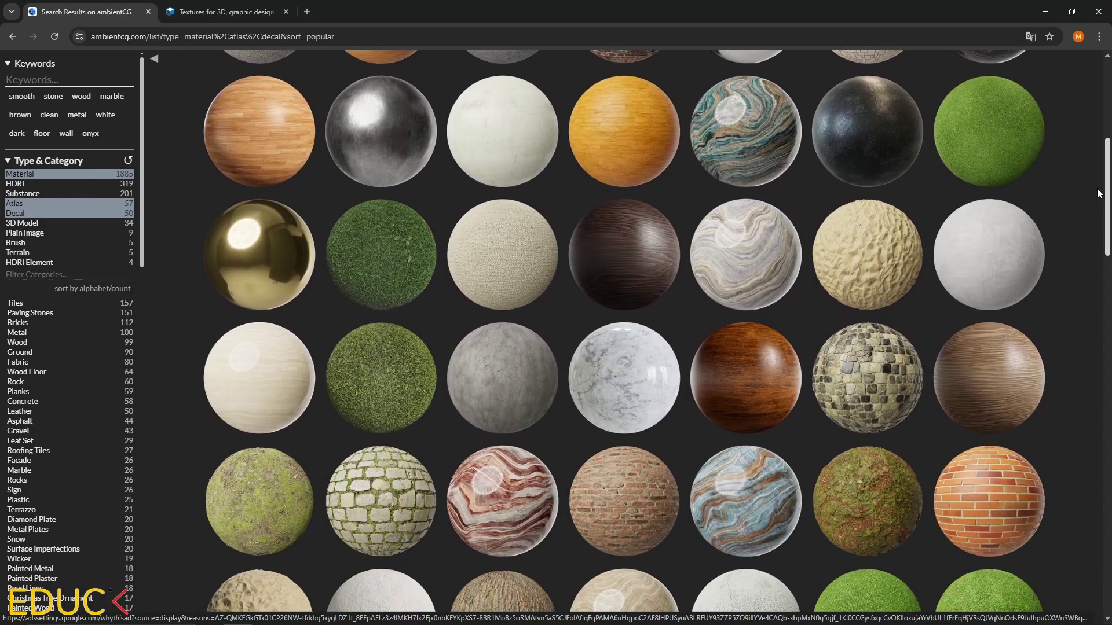
click(708, 276)
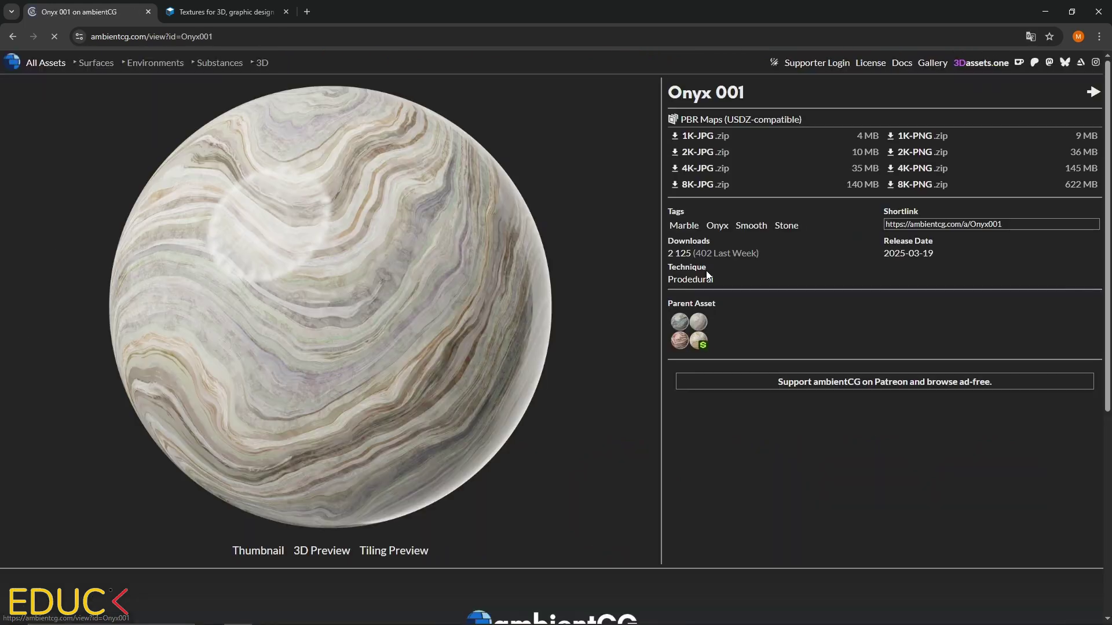
click(220, 11)
Browse the textures.com Library's Plaster category and open Patched Plaster Wall 1's download page.
click(238, 70)
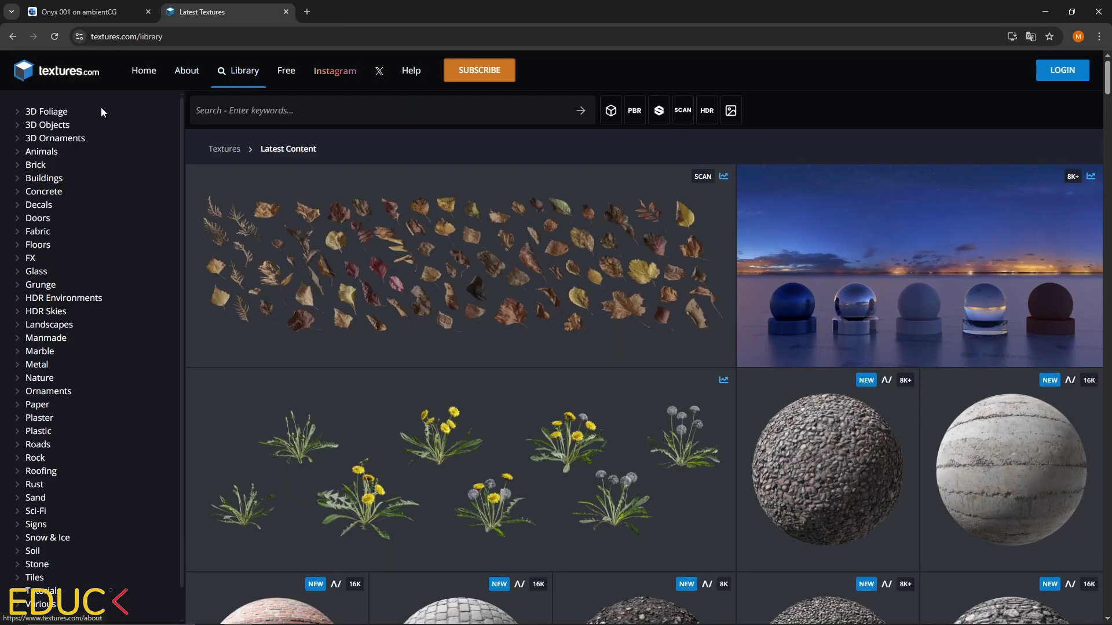
click(38, 418)
scroll(733, 225, down, 5)
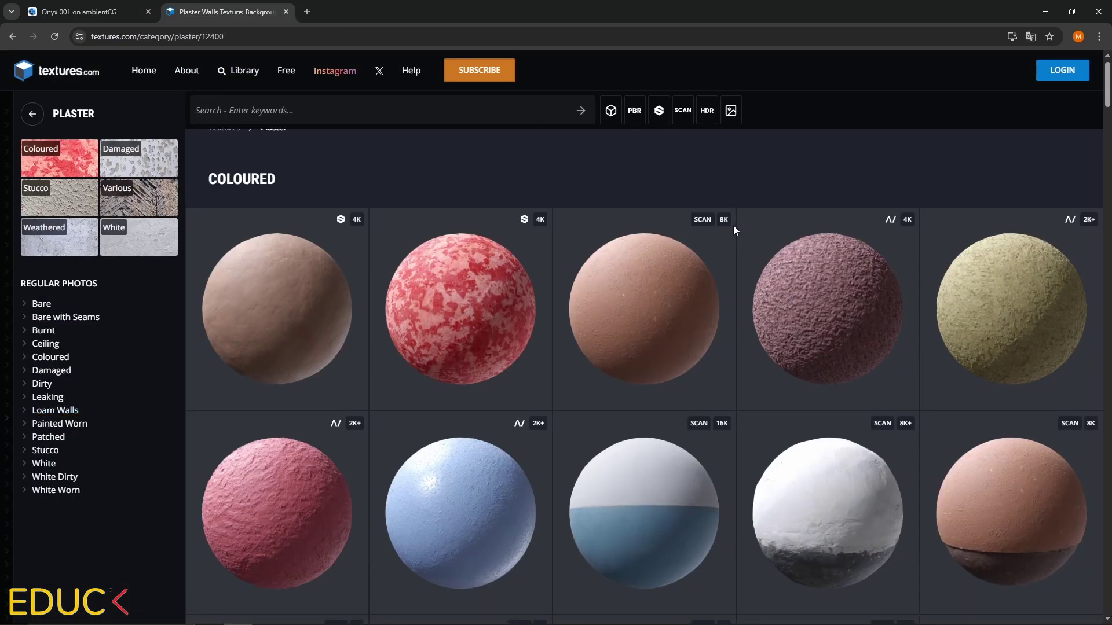
scroll(734, 231, down, 8)
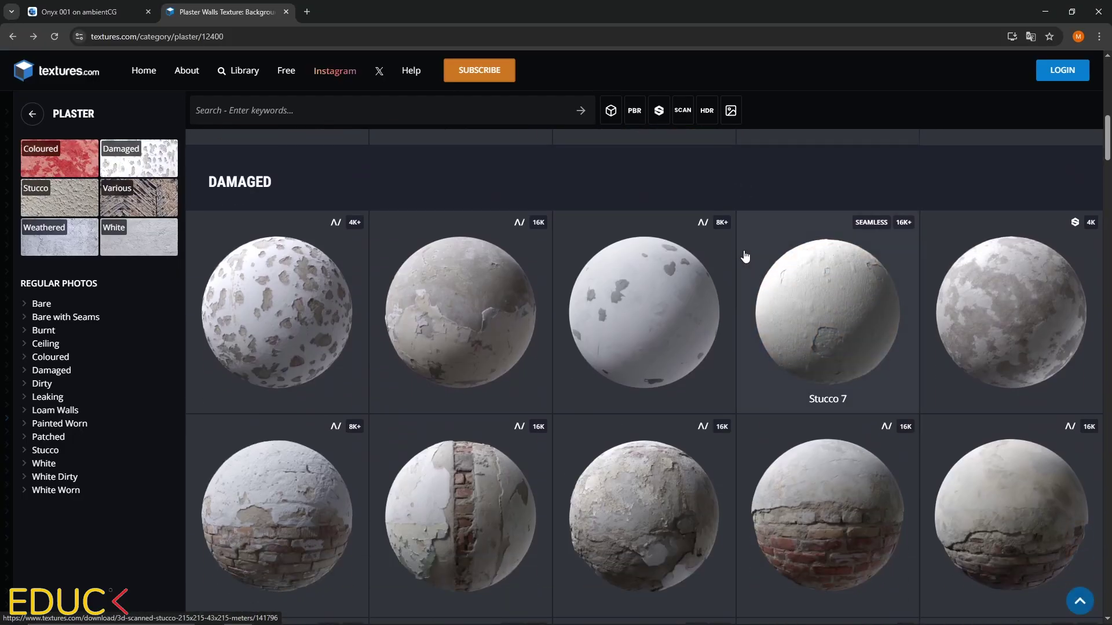
click(662, 293)
scroll(662, 289, down, 6)
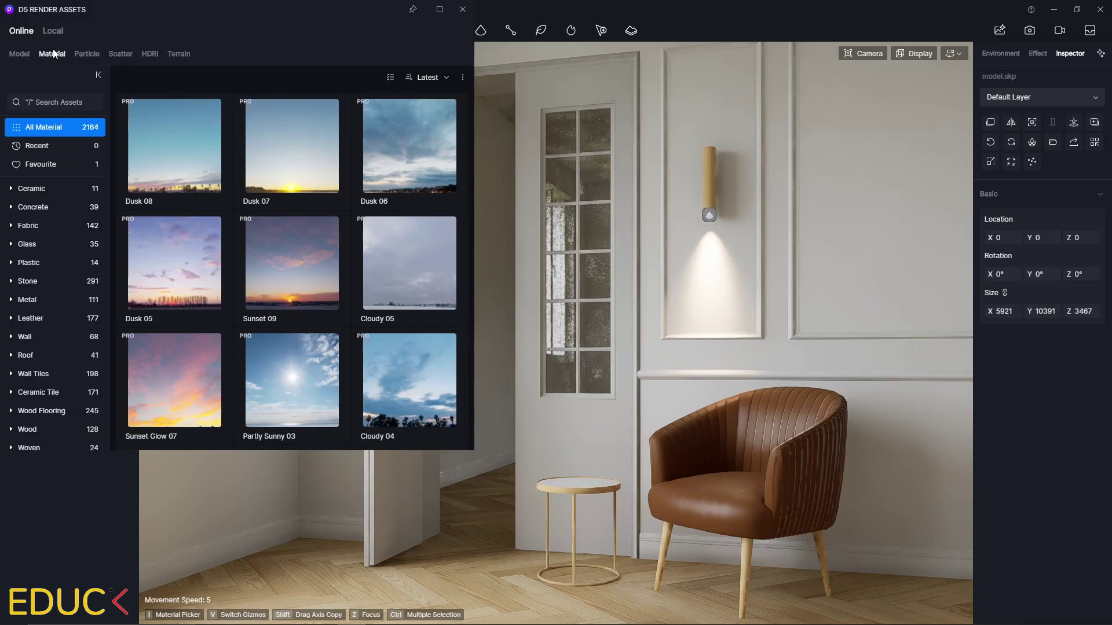
Scroll through the Glass materials under D5 Render's Material assets.
click(52, 53)
click(26, 244)
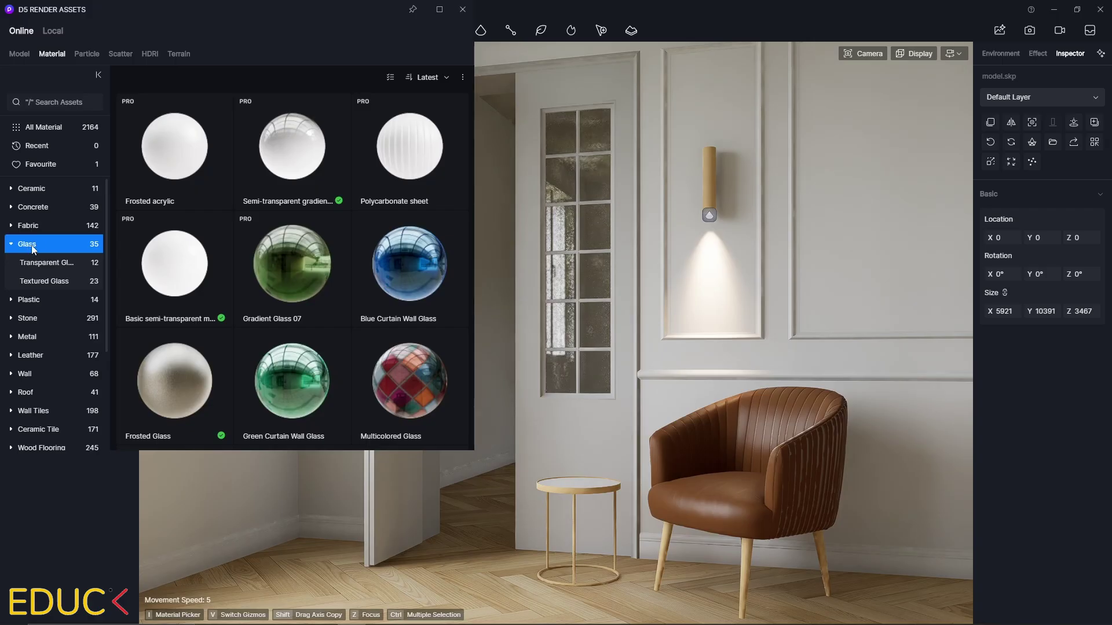
scroll(287, 235, down, 3)
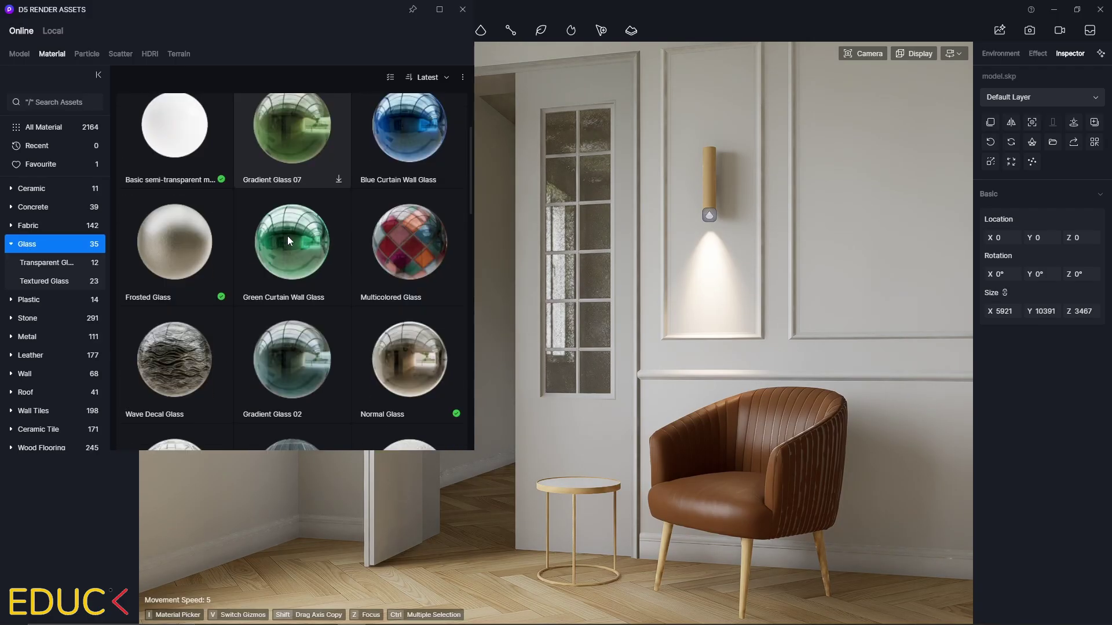
scroll(287, 235, down, 4)
scroll(287, 235, down, 5)
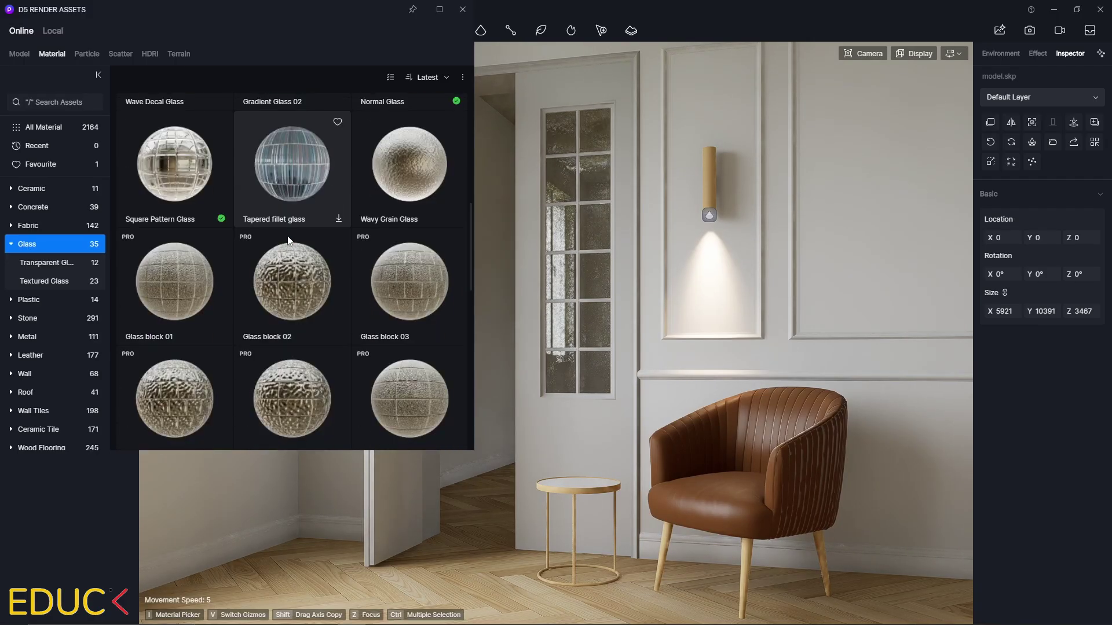
scroll(288, 235, down, 6)
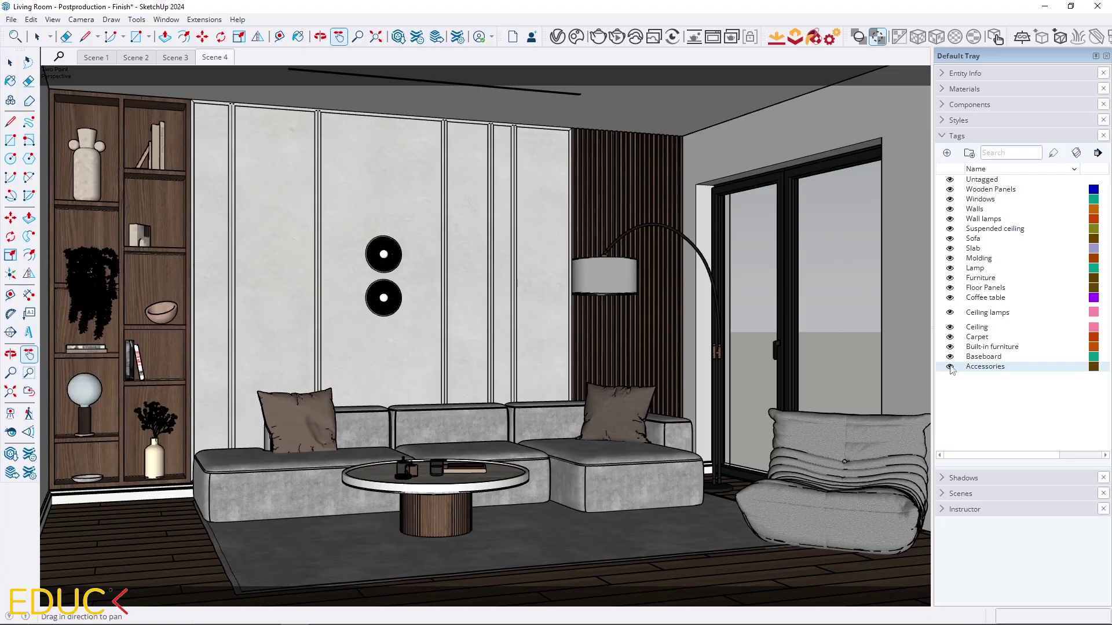
Hide and re-show the Accessories tag, then zoom in on the table.
click(951, 366)
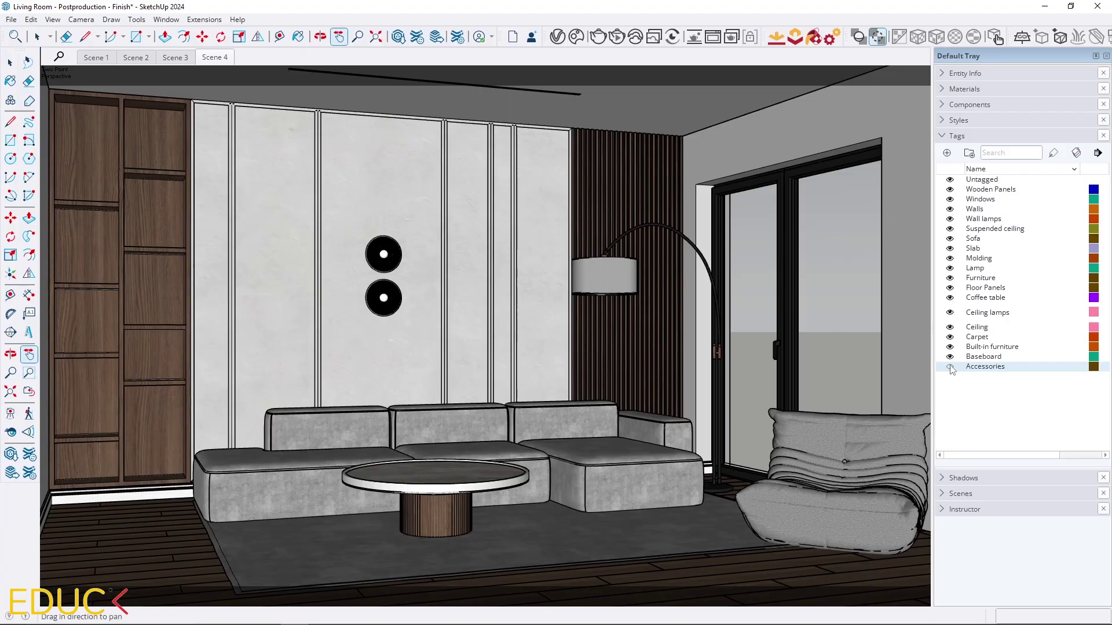
click(950, 366)
scroll(419, 521, up, 3)
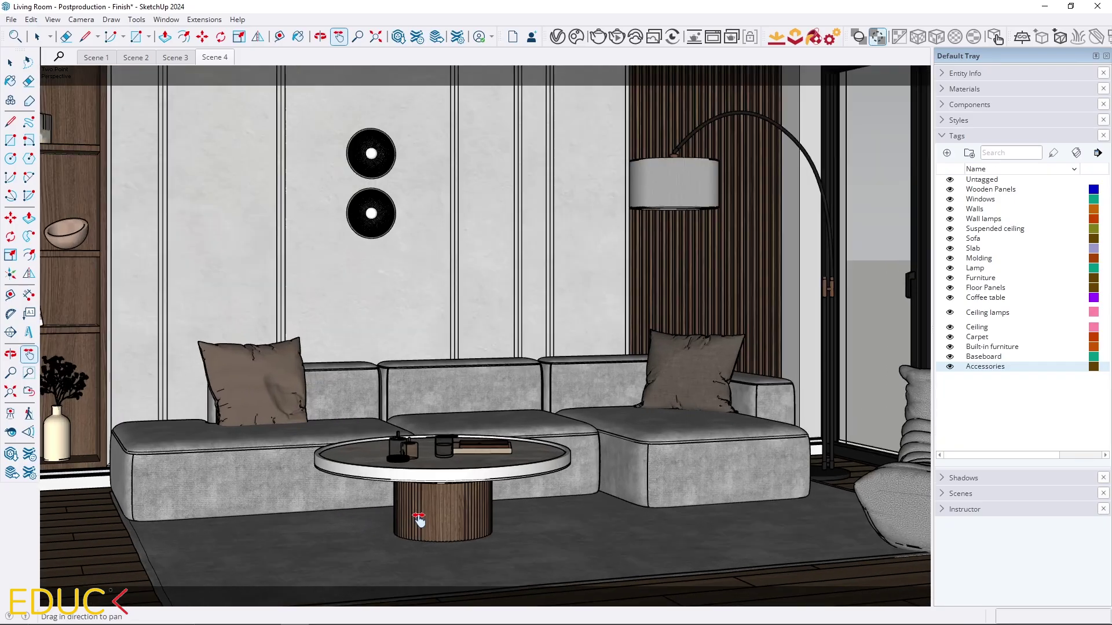
scroll(419, 522, up, 10)
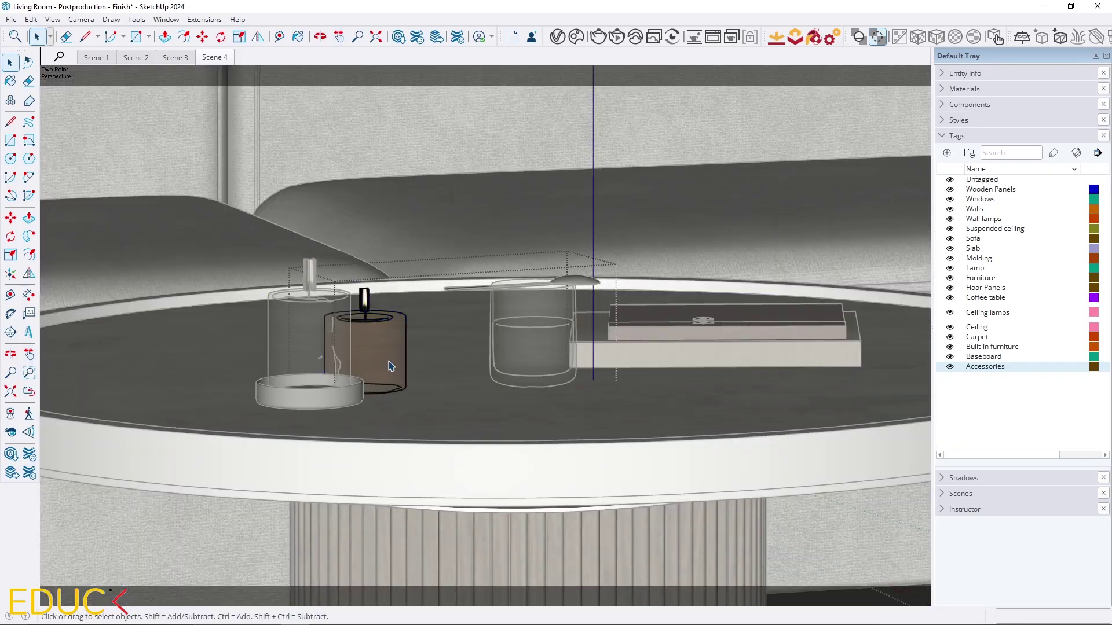
Sample the candle's Wax 001#1 material and review its Refraction and translucency settings.
key(b)
alt+click(392, 329)
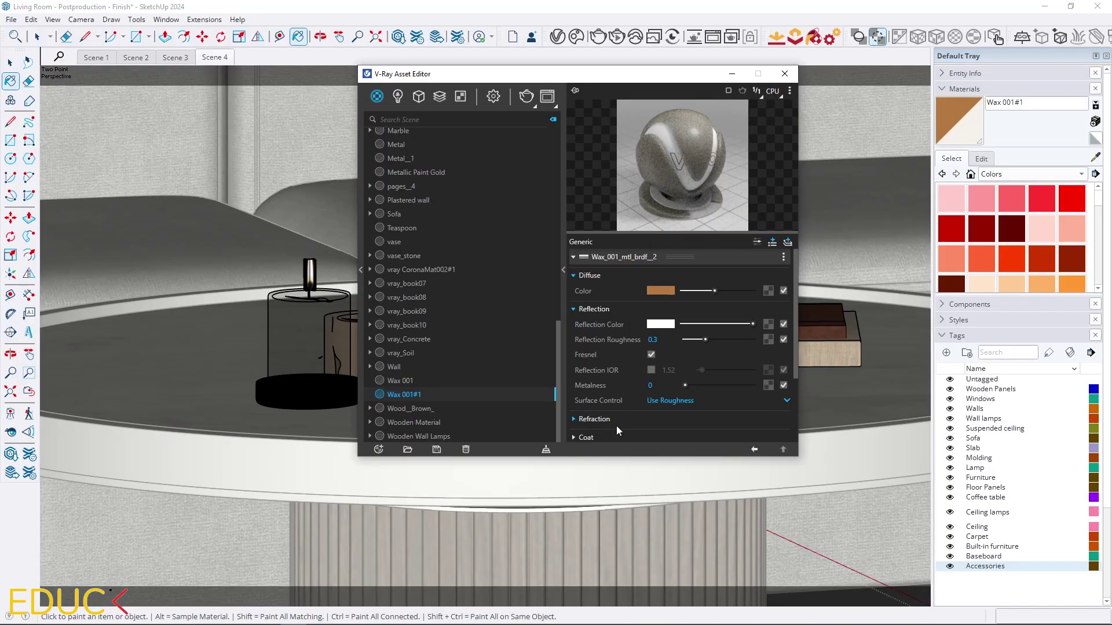
click(613, 419)
scroll(613, 363, down, 2)
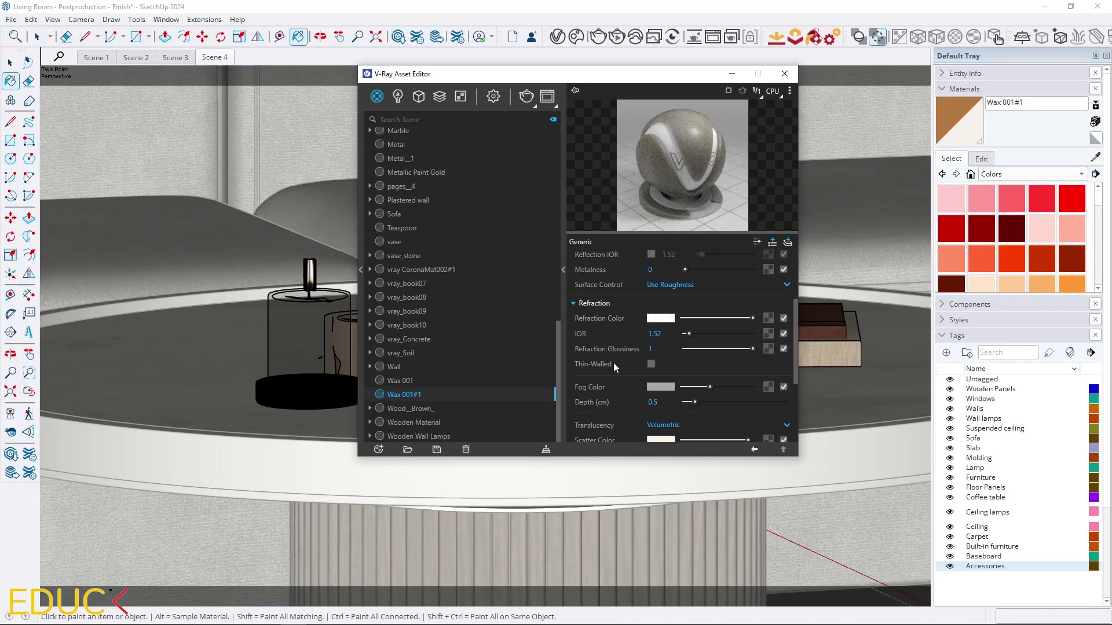
click(785, 74)
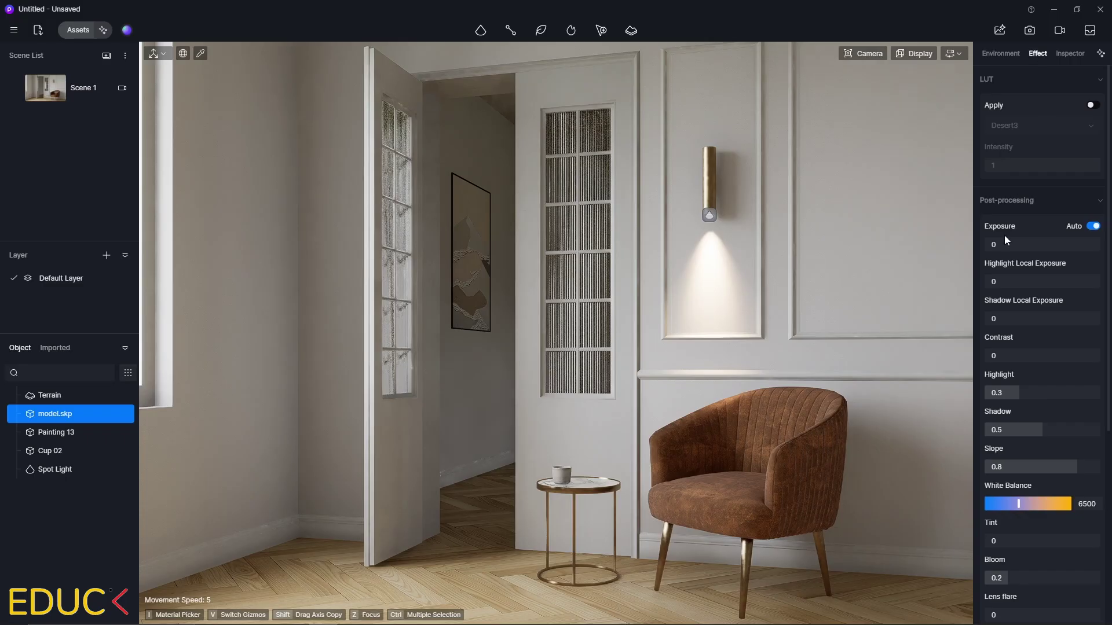
Turn off auto exposure and set exposure 0.19, contrast 0.14, white balance 7130.
drag(1005, 240, 1015, 246)
drag(1005, 355, 1012, 356)
drag(1018, 504, 1024, 505)
scroll(1036, 482, down, 1)
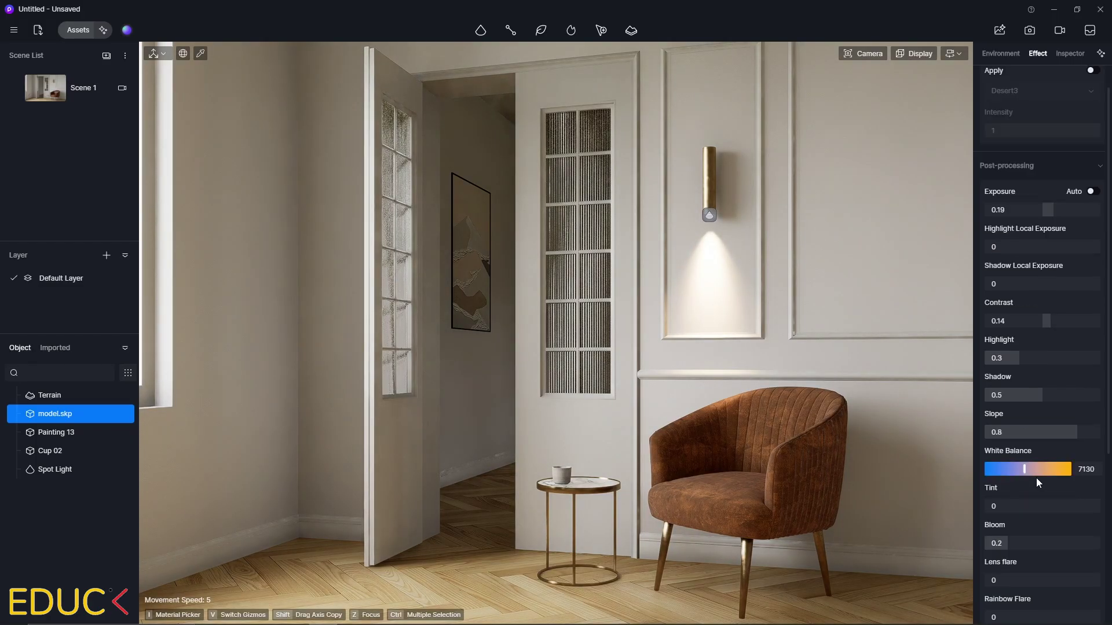
scroll(1036, 482, down, 6)
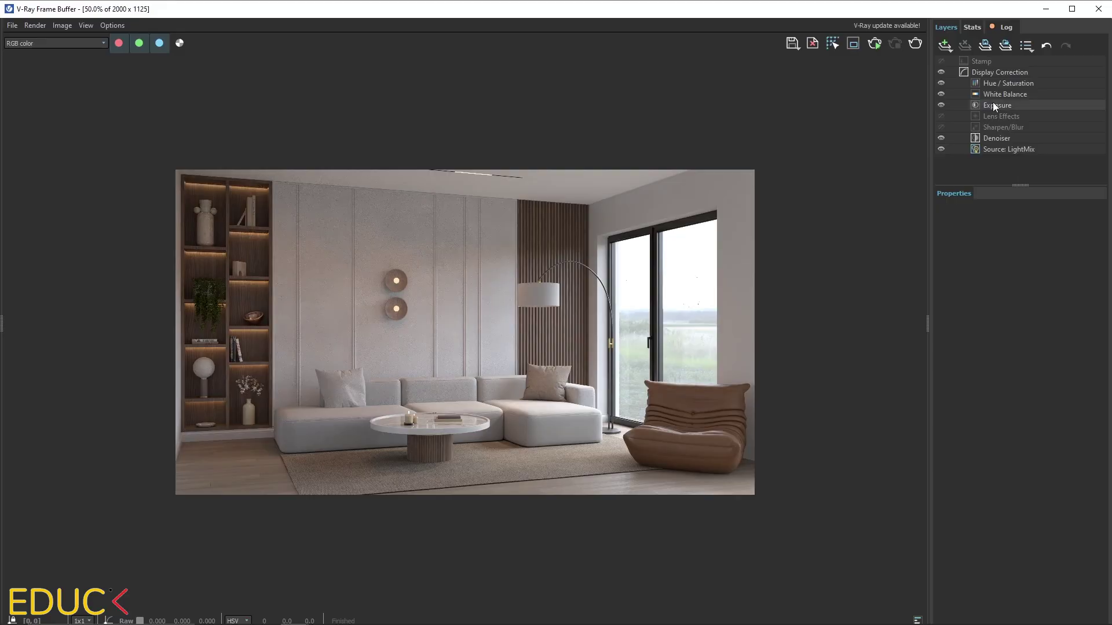
In the Exposure layer, set exposure to 0.680 and contrast to 0.155.
click(992, 103)
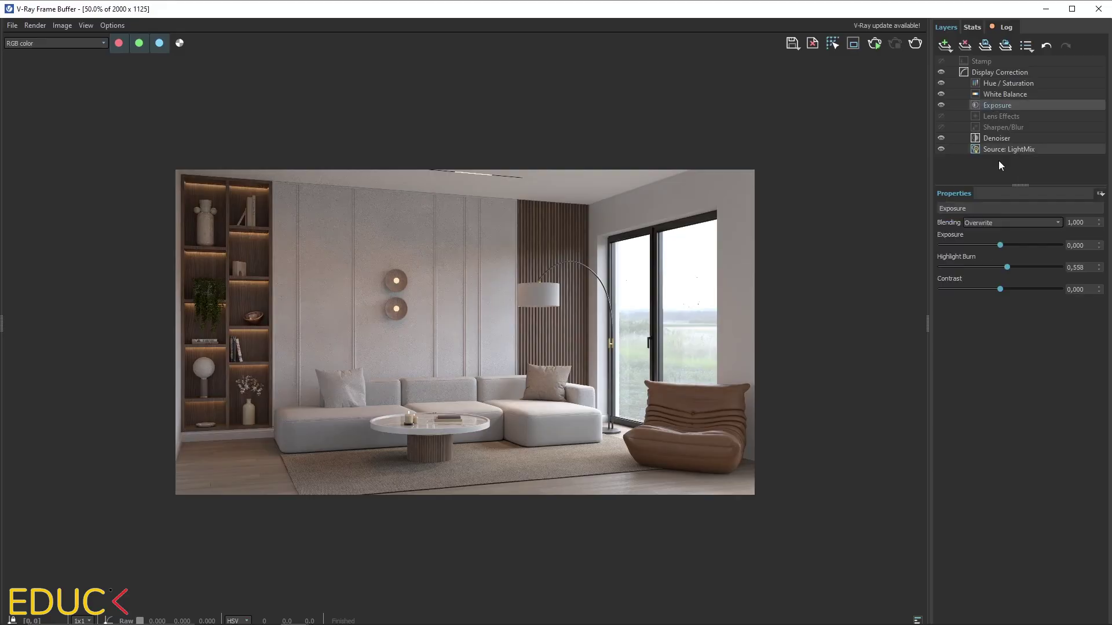
drag(1000, 246, 1008, 246)
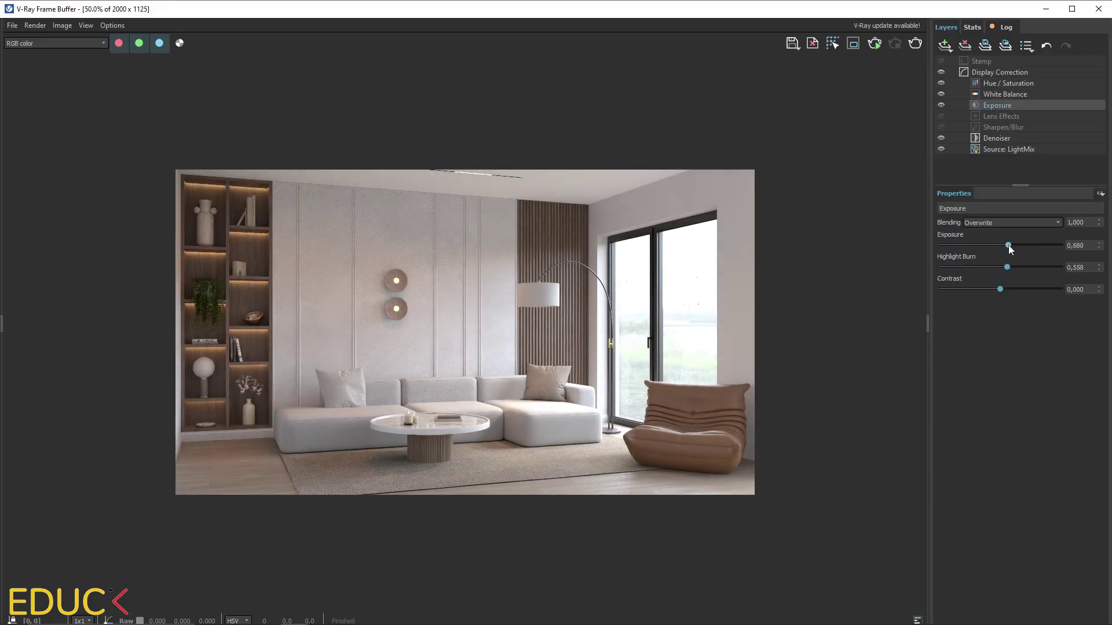
drag(1001, 289, 1010, 289)
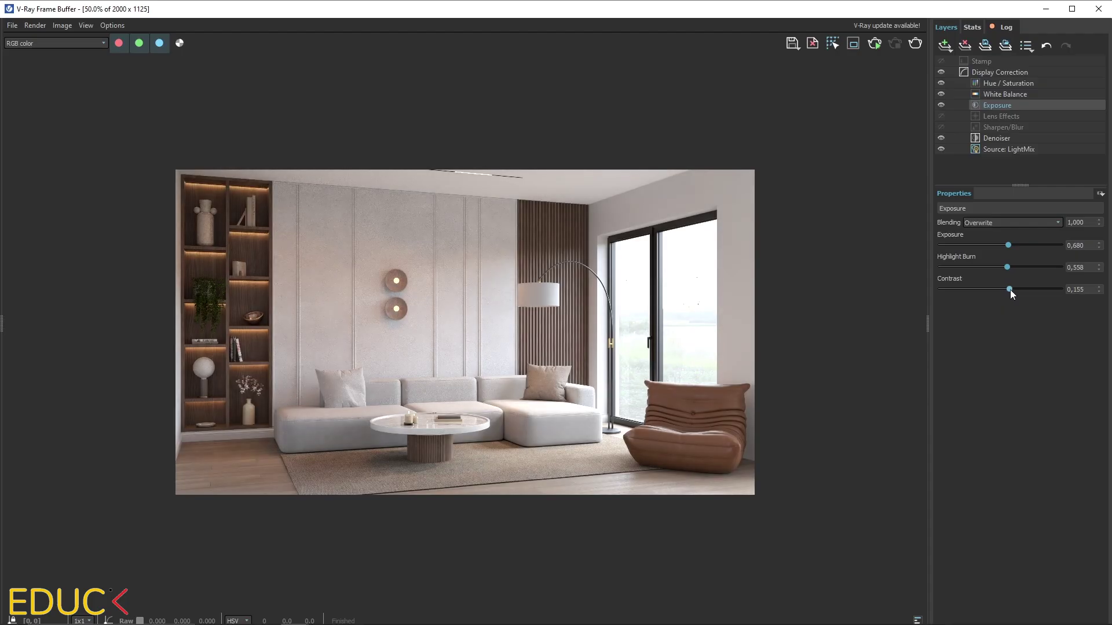
Warm White Balance temperature to about 6738 and raise saturation to 0.126.
click(1002, 92)
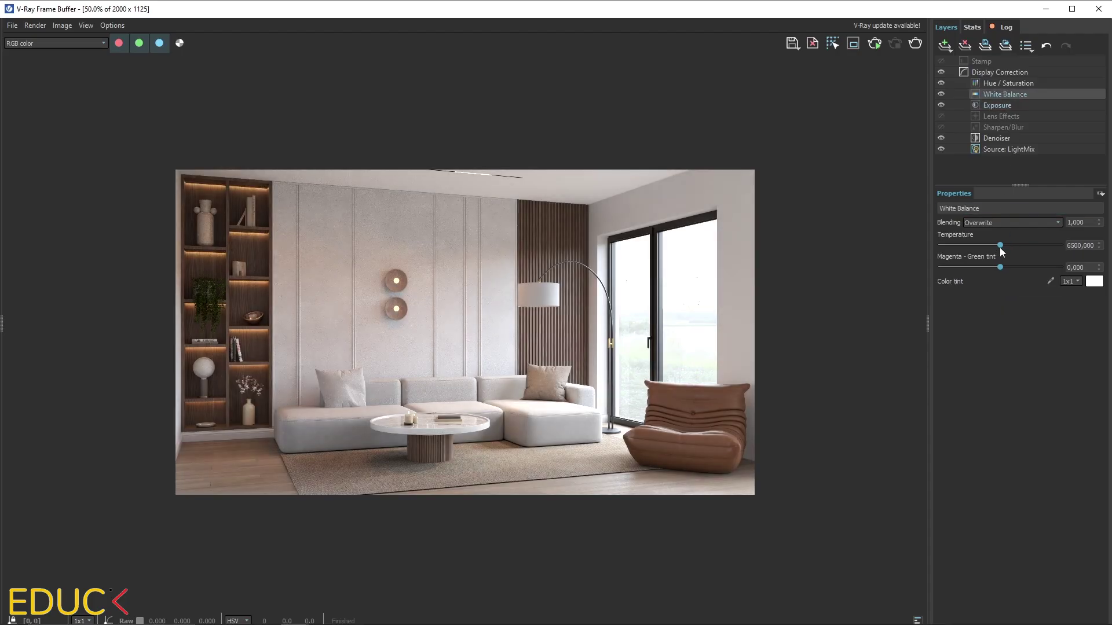
mouse_move(1001, 245)
mouse_down()
mouse_move(988, 241)
mouse_move(1004, 245)
mouse_up()
click(996, 84)
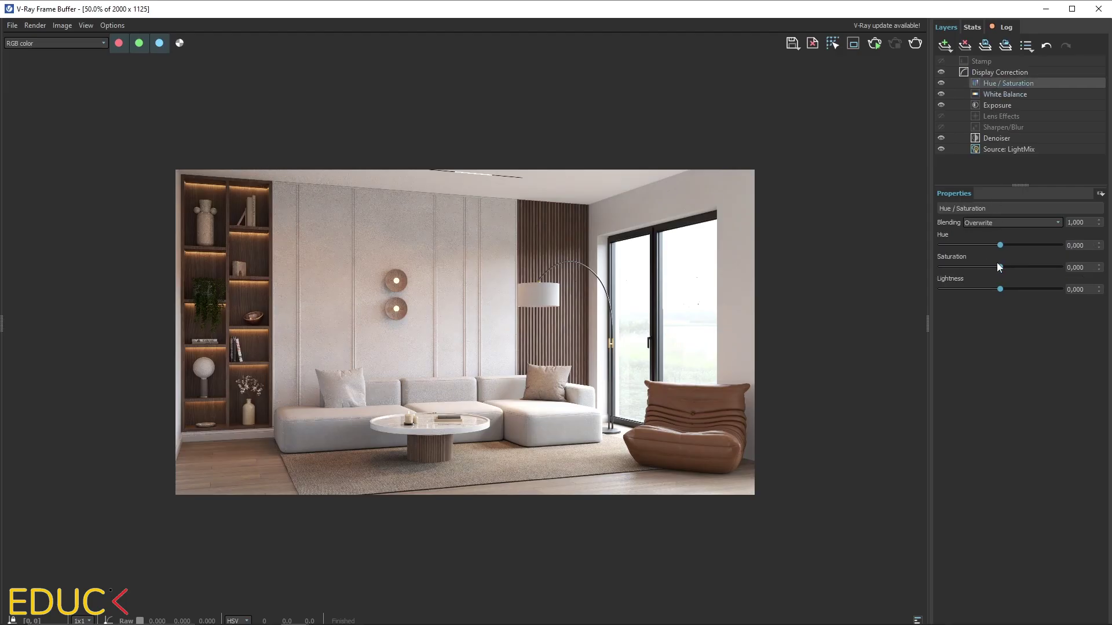
drag(1004, 267, 1009, 267)
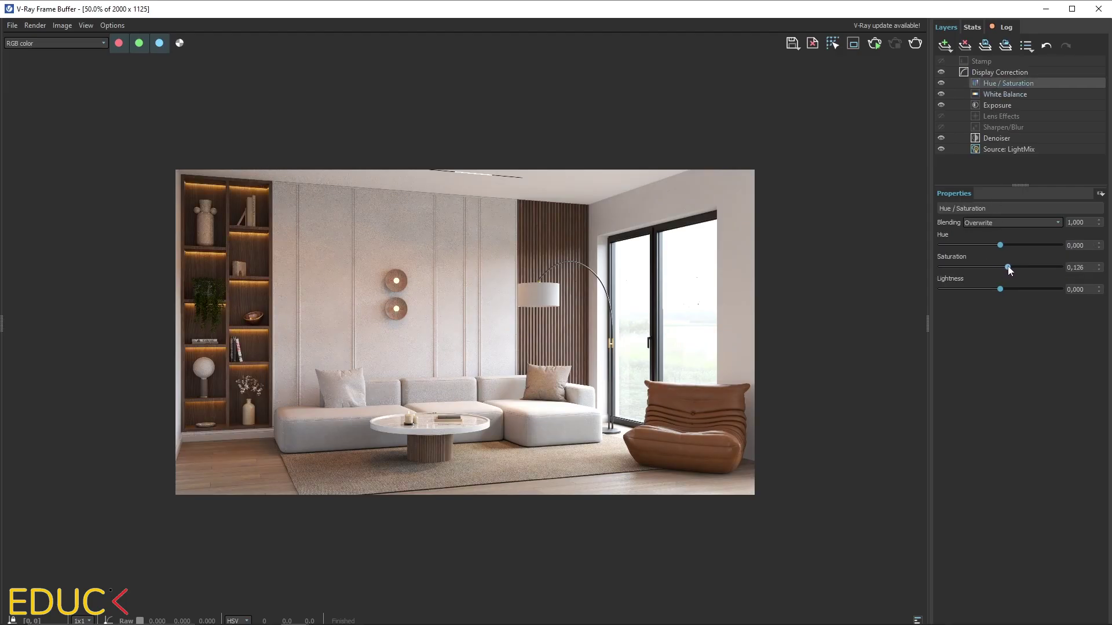